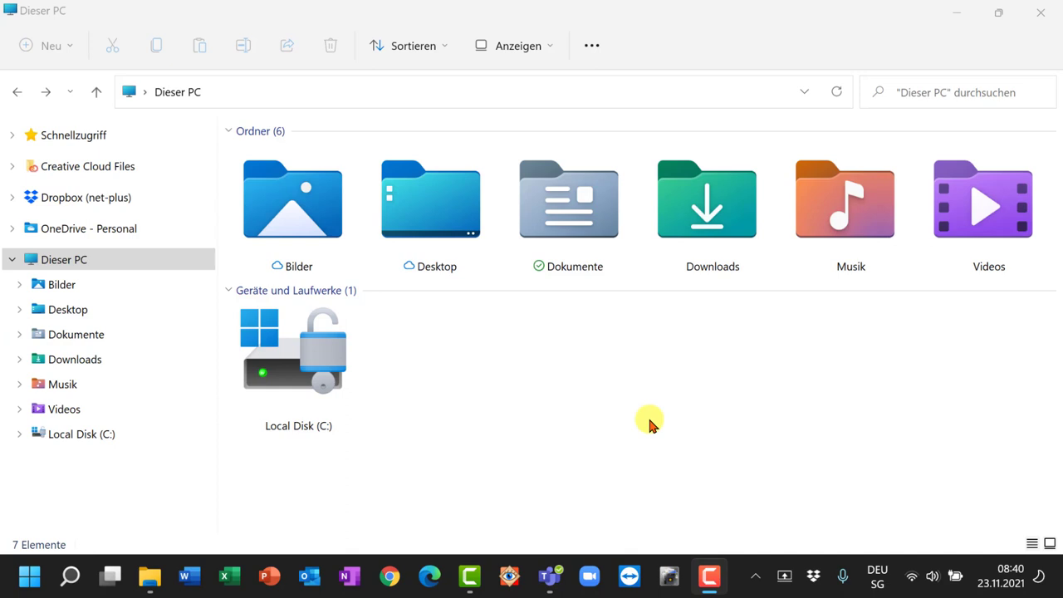
Step: In the folder options, include compressed files and always search file names and contents in non-indexed locations, and apply the changes
click(589, 47)
click(591, 45)
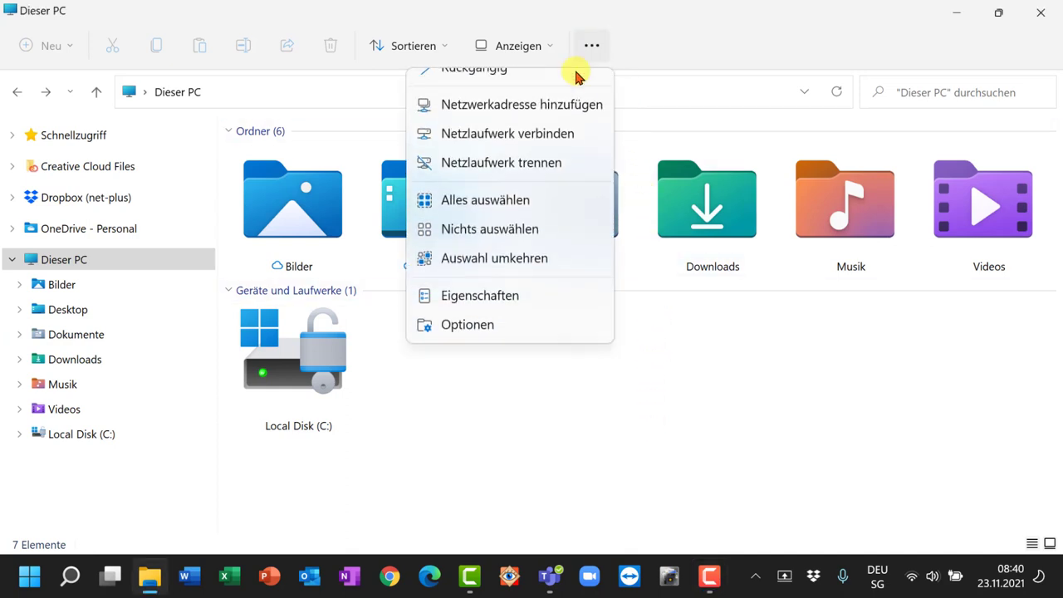
click(484, 325)
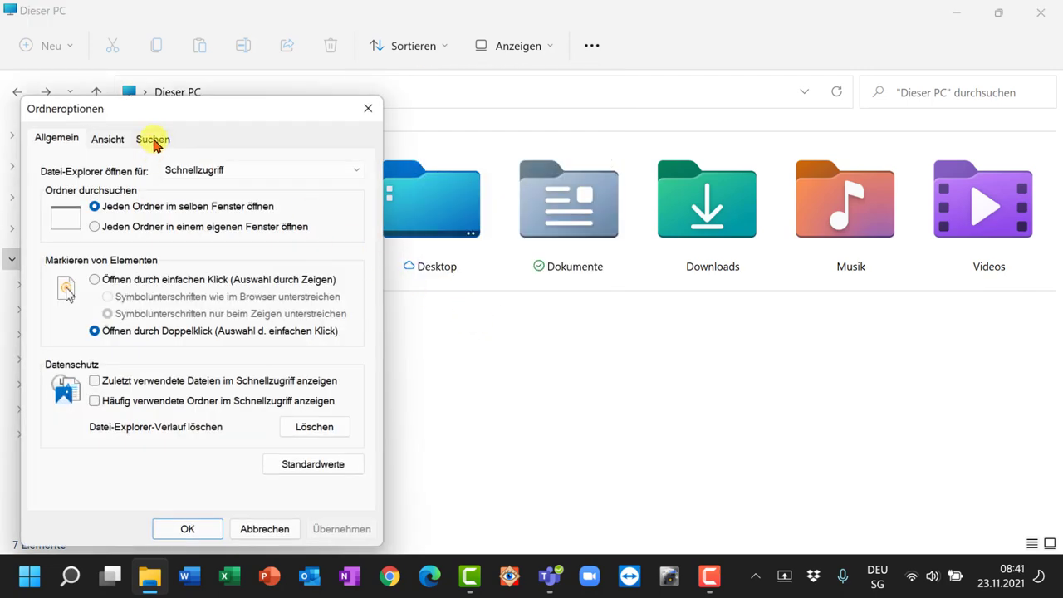
click(153, 139)
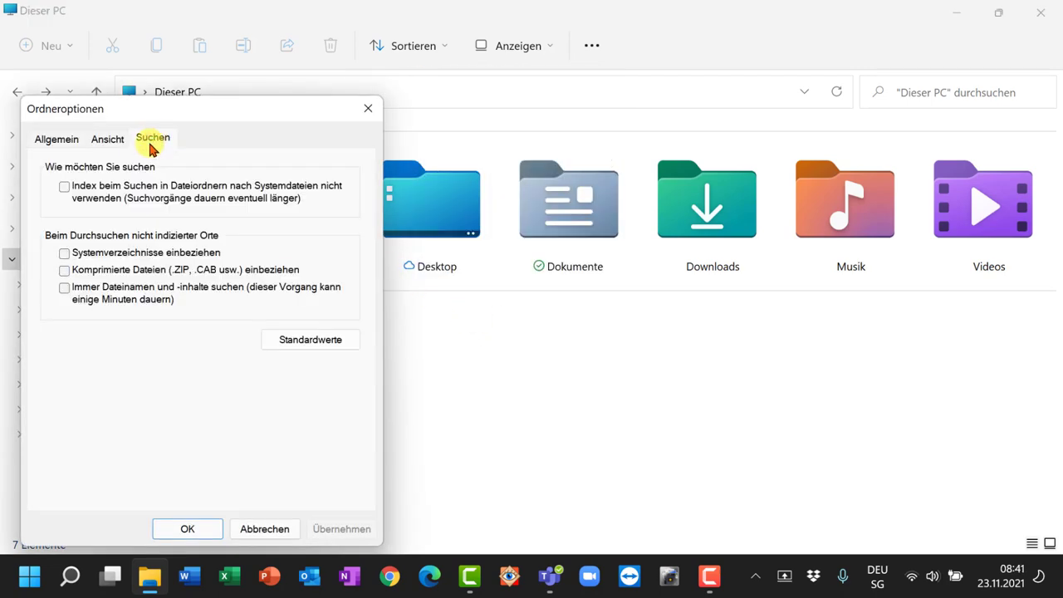
click(65, 271)
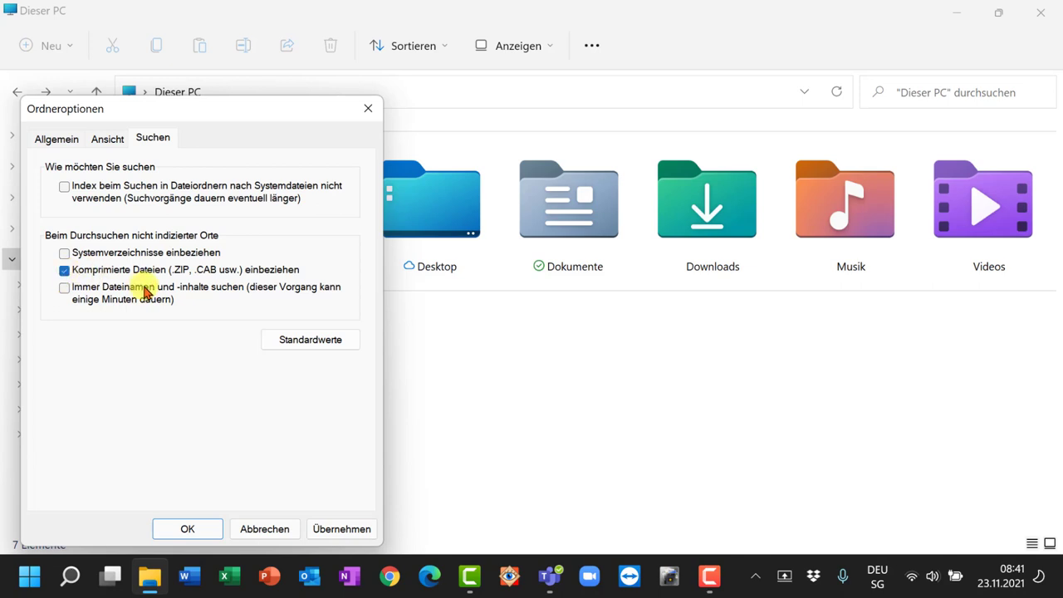
click(65, 289)
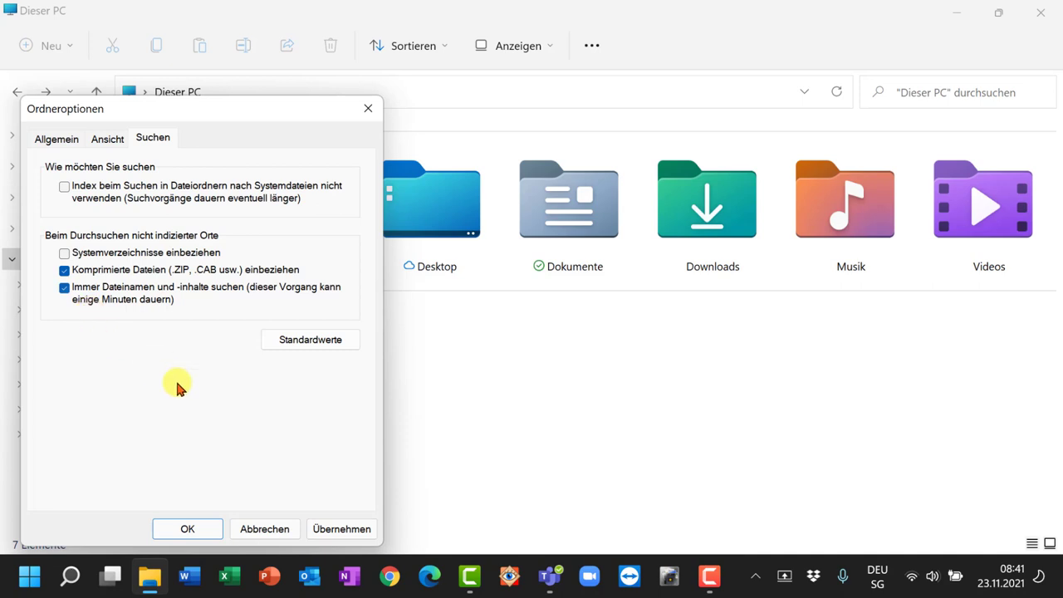
click(328, 532)
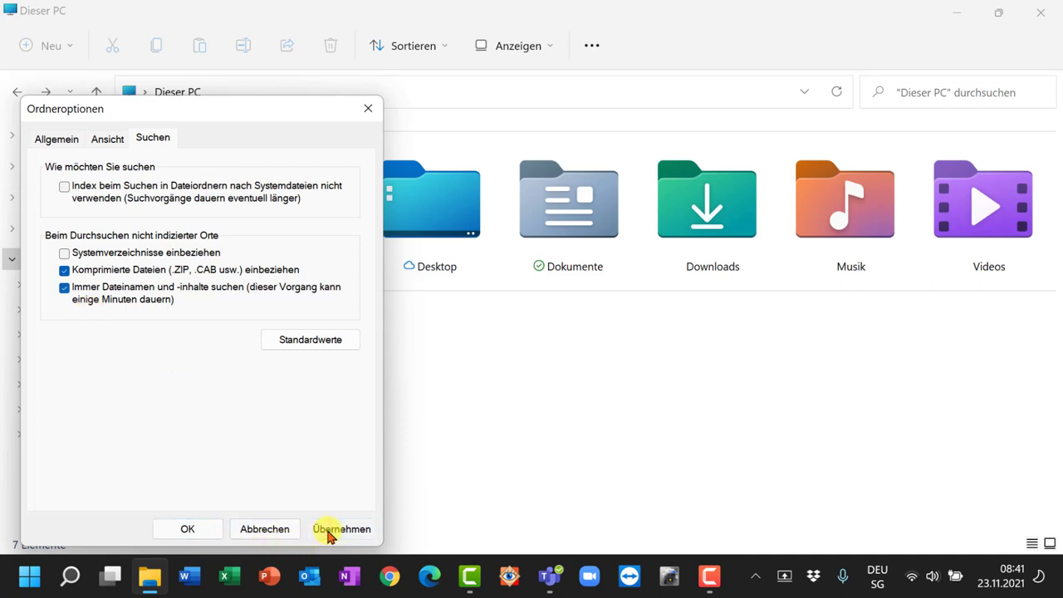
click(210, 532)
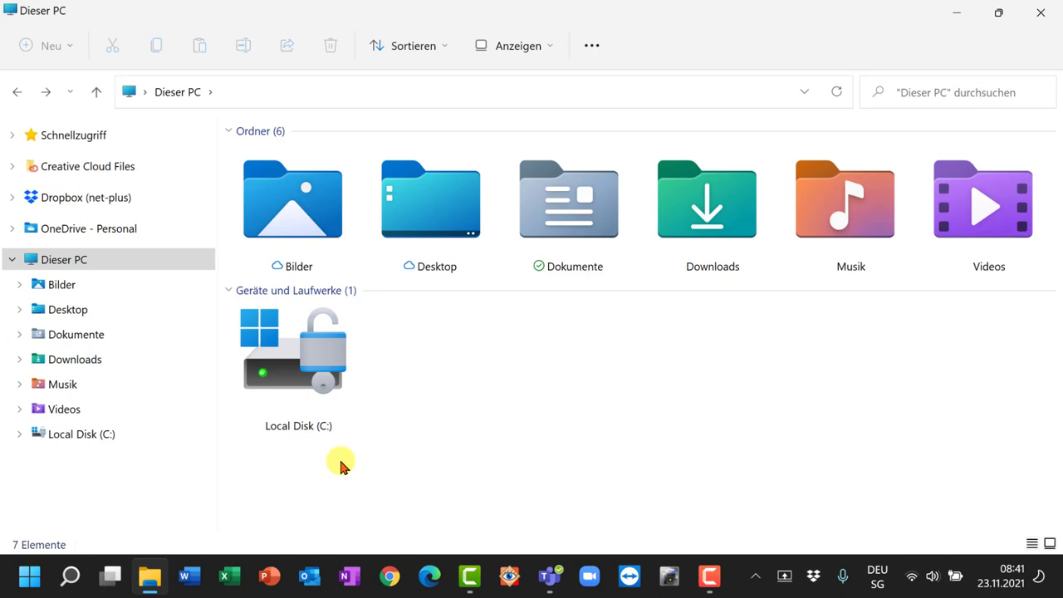
Step: Search Dieser PC for the file owner's first name
click(903, 94)
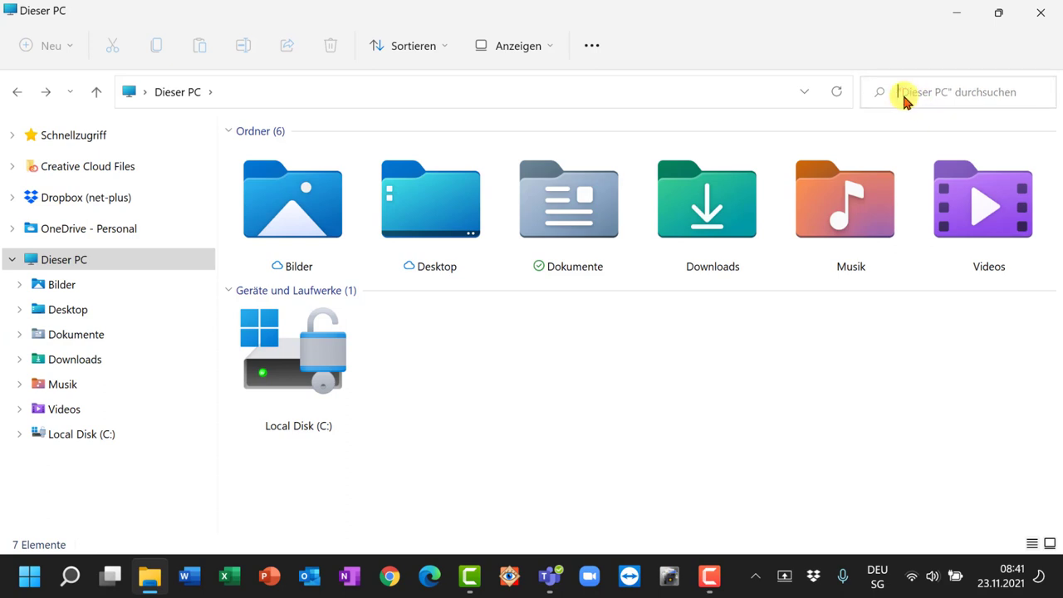
text(Ping)
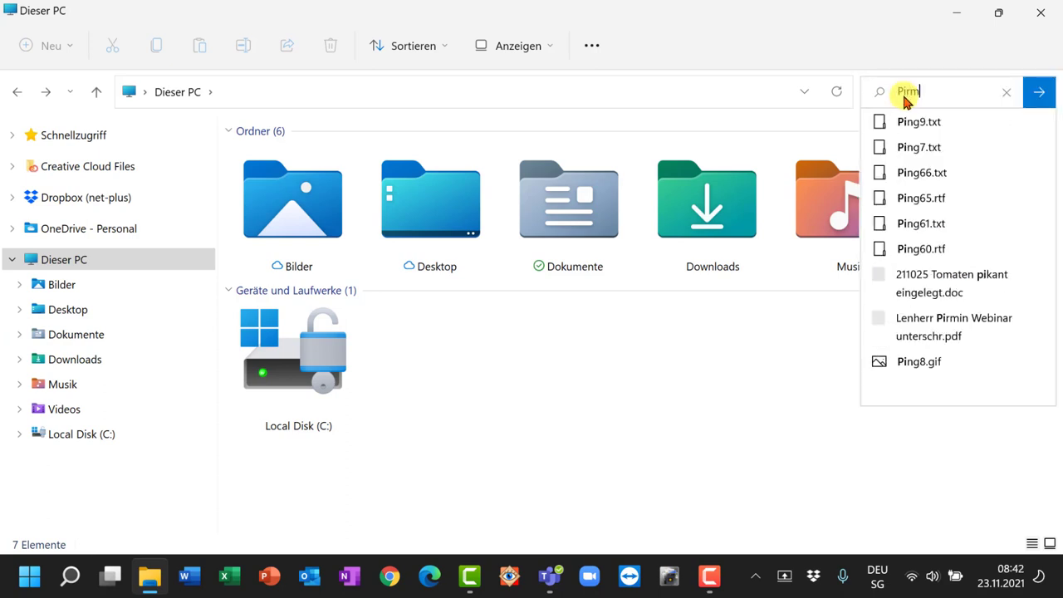
key(Return)
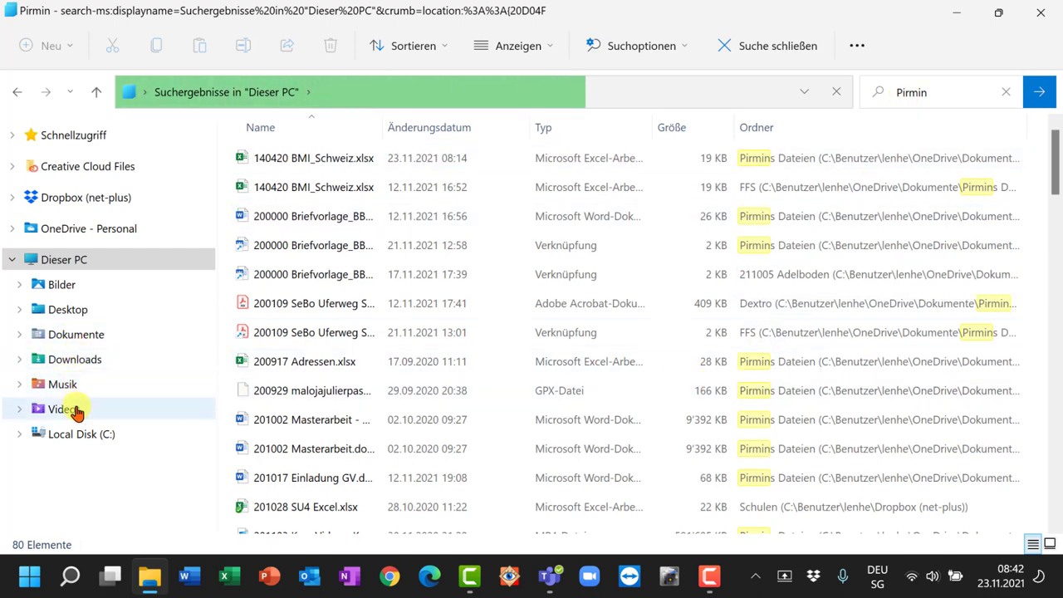
Step: Search the Dokumente folder for the same first name, reusing the recent search term
click(85, 341)
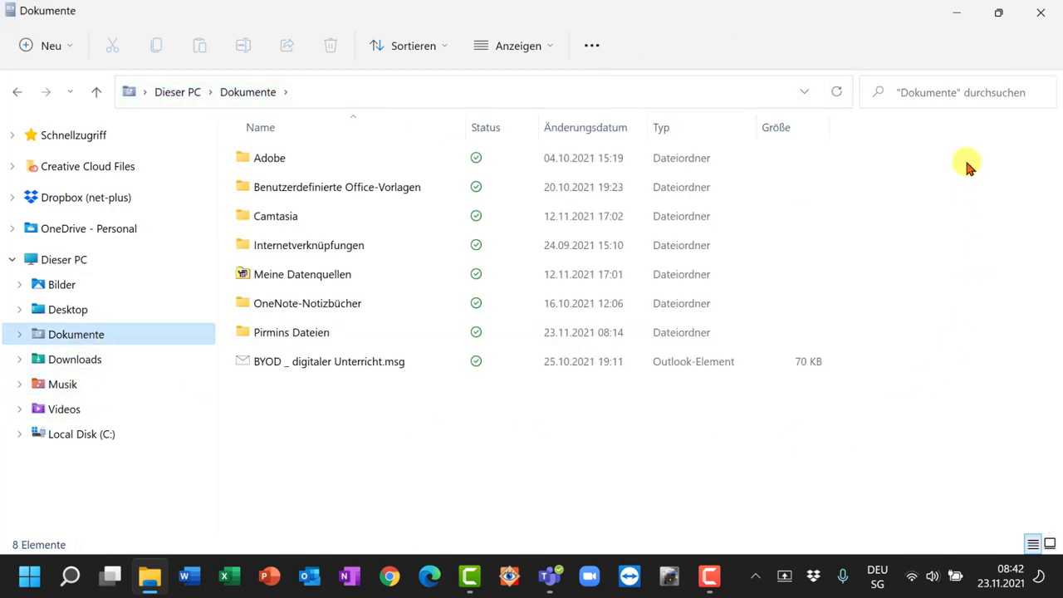
click(927, 92)
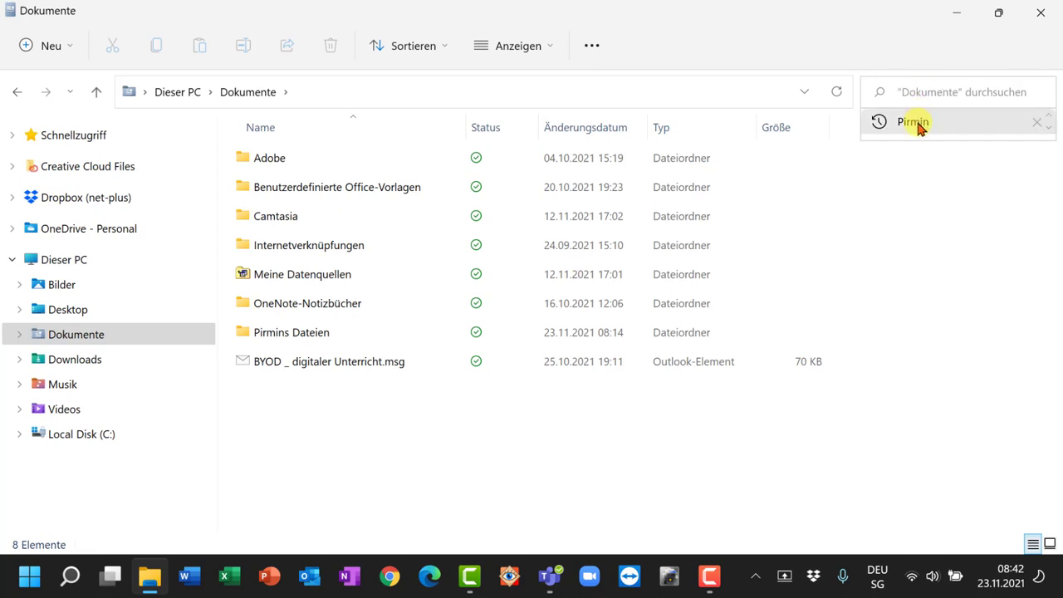
click(919, 125)
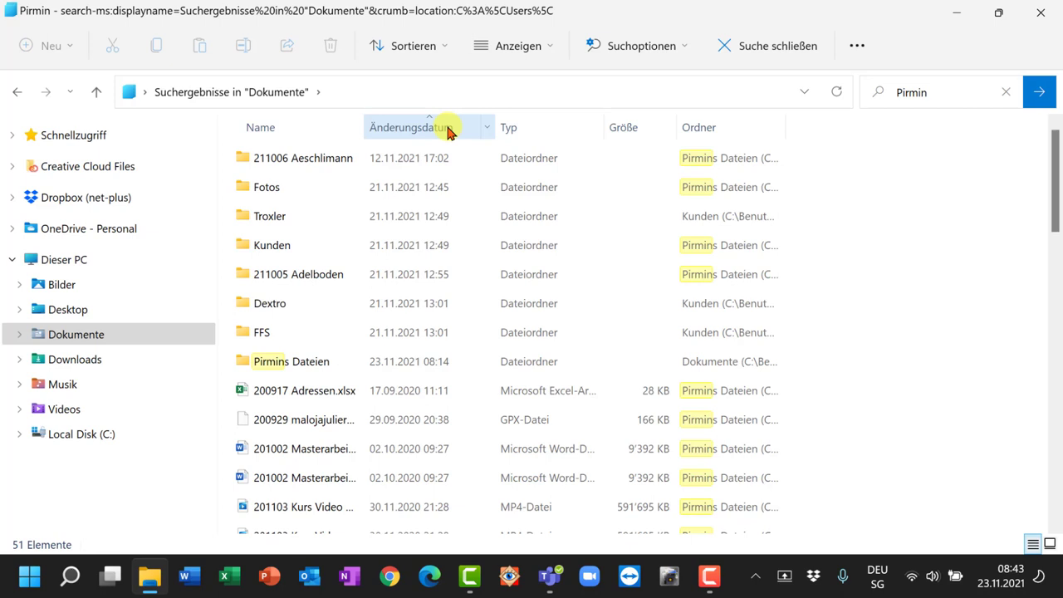
Step: Add the Kameramodell and Aufnahmedatum detail columns to the Dokumente search results
click(822, 132)
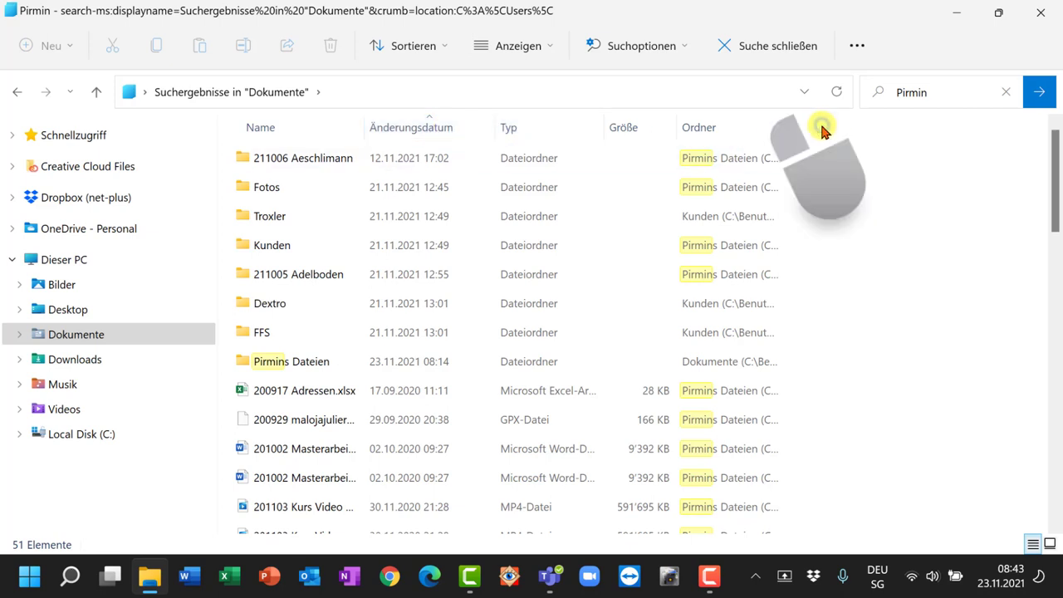
right_click(822, 131)
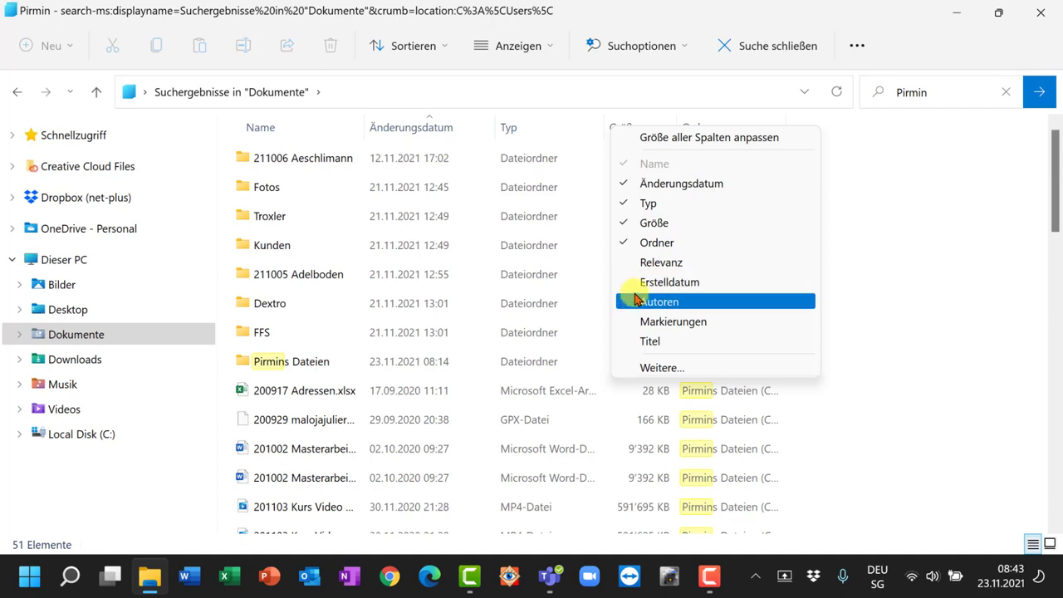
click(647, 368)
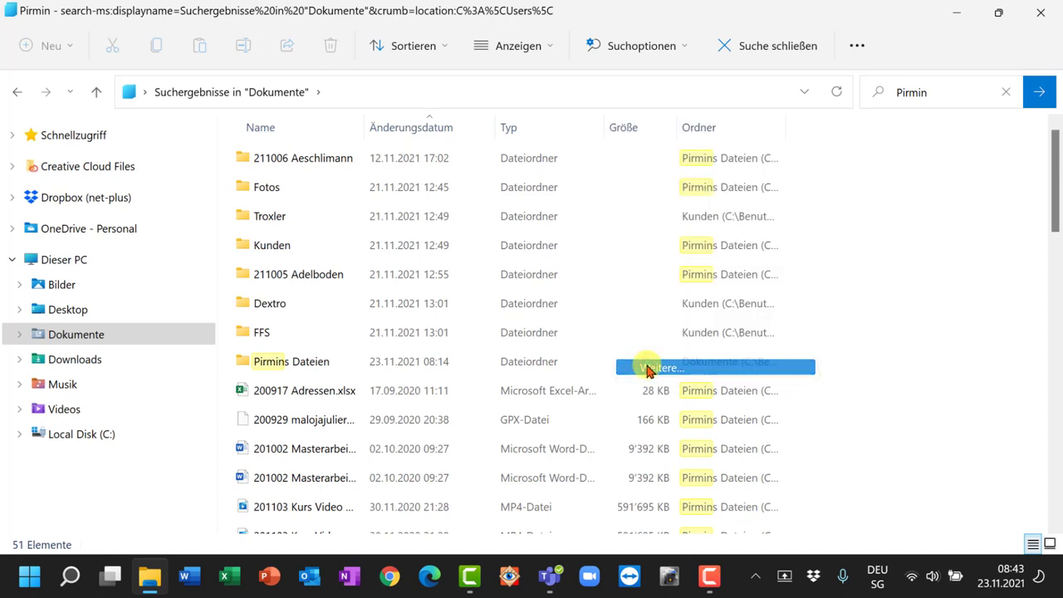
drag(585, 180, 572, 271)
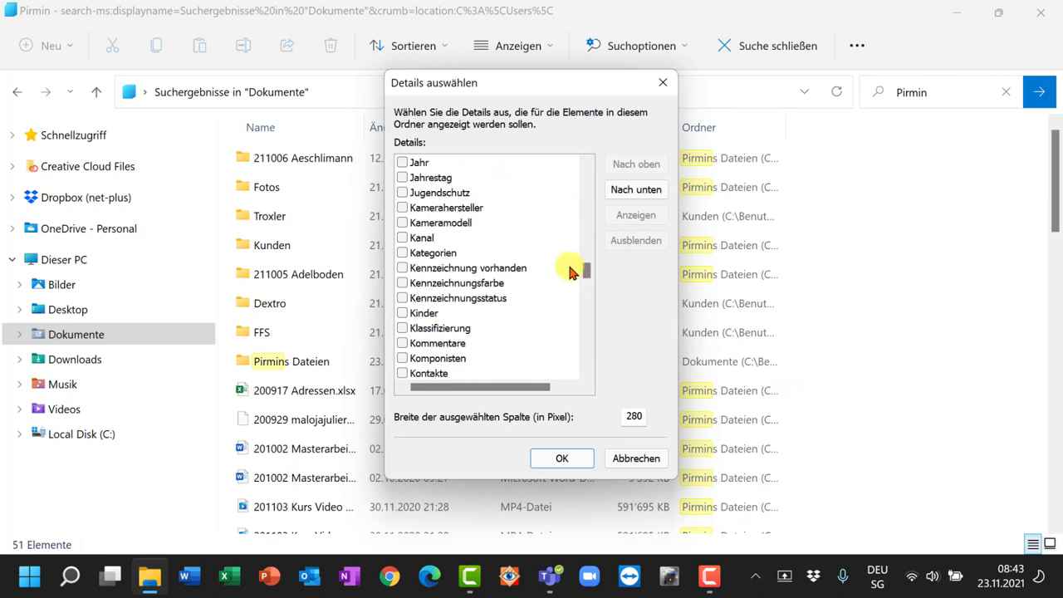
click(402, 222)
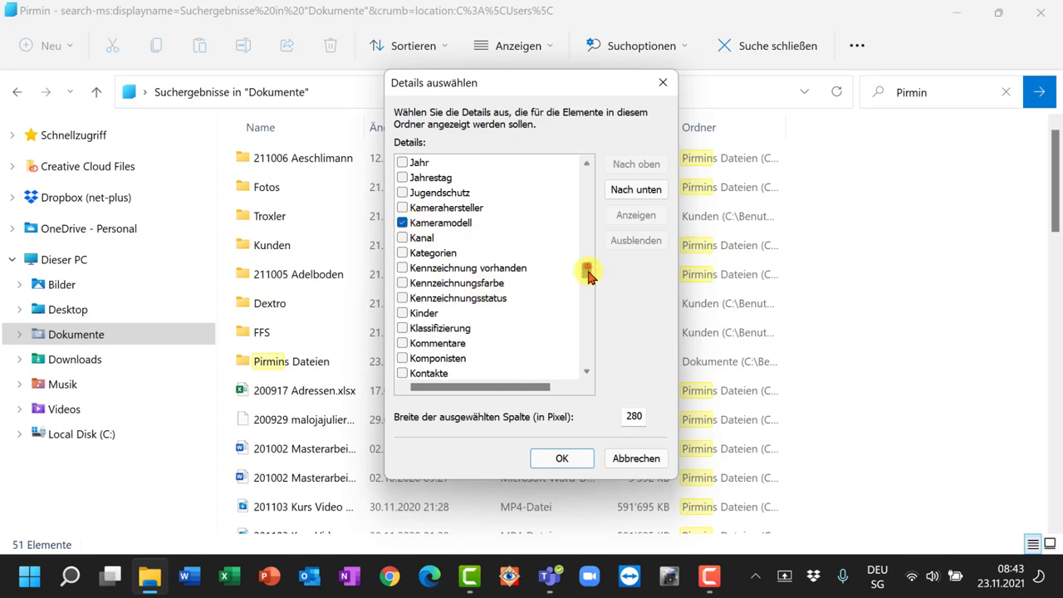
drag(586, 268, 578, 145)
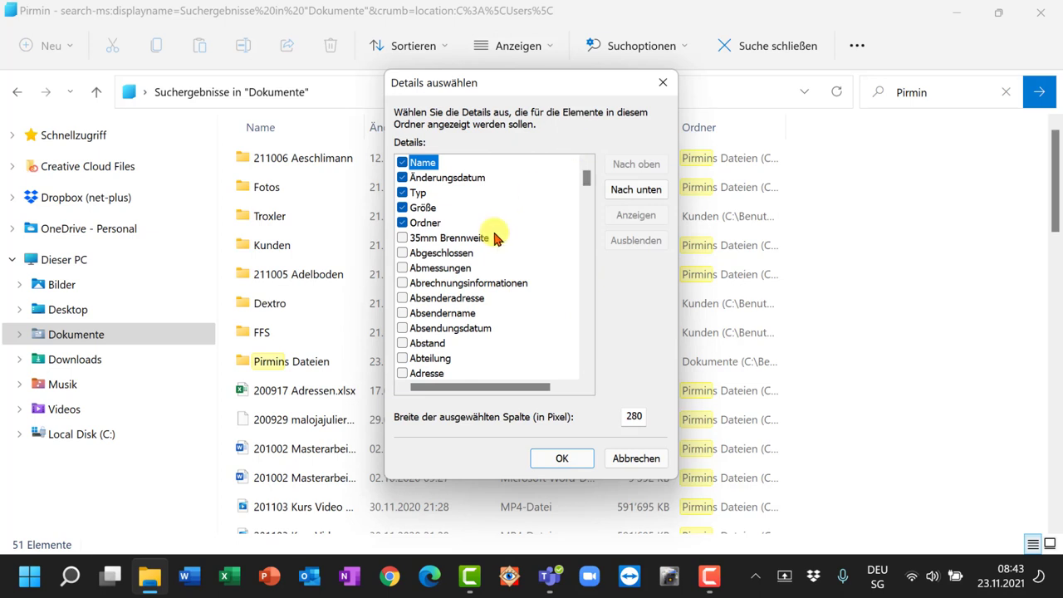
scroll(491, 237, down, 1)
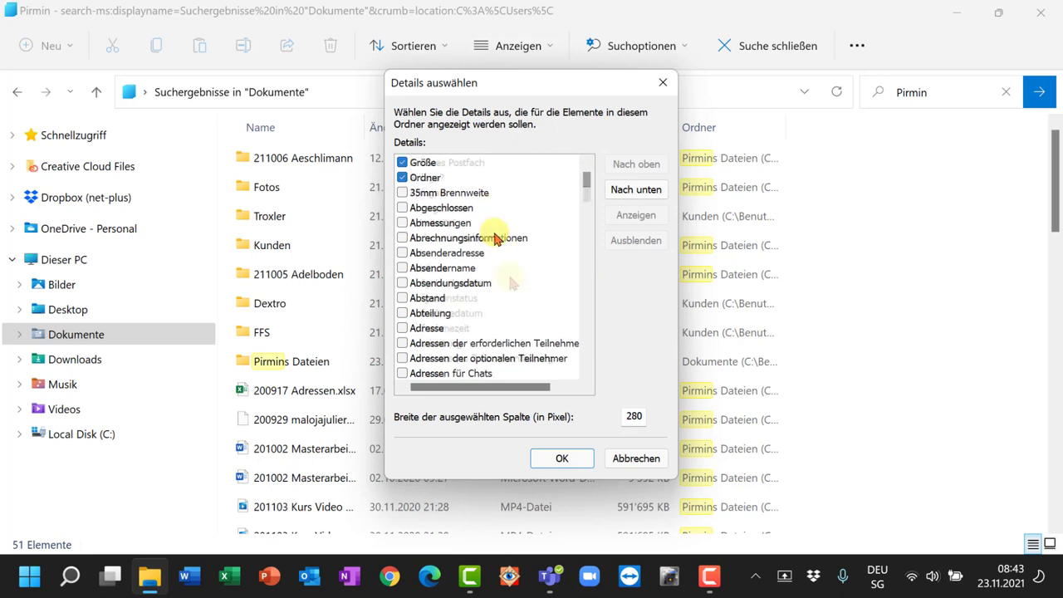
scroll(478, 291, down, 5)
click(403, 314)
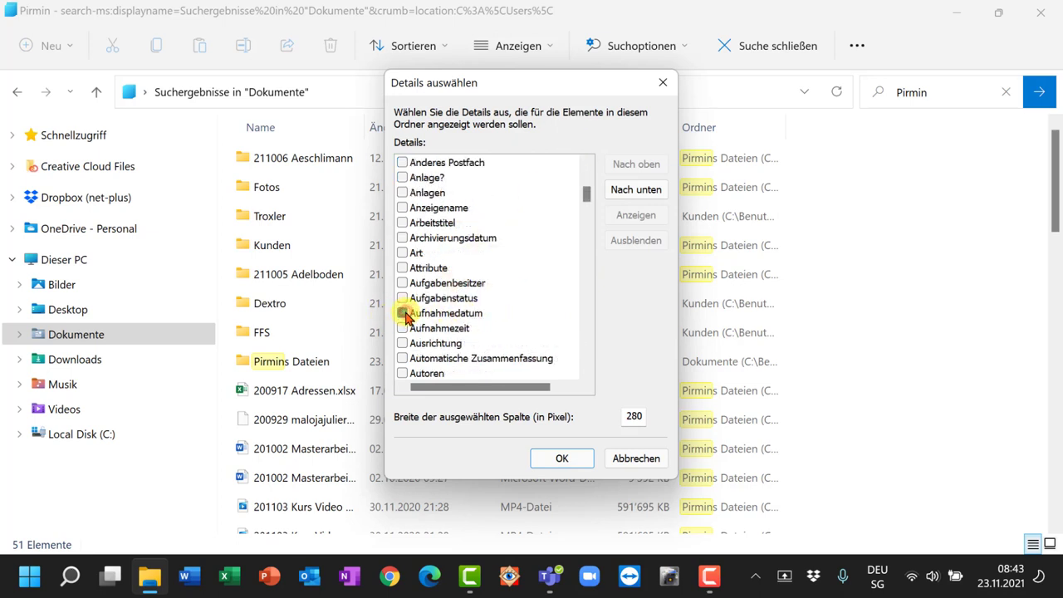
click(561, 458)
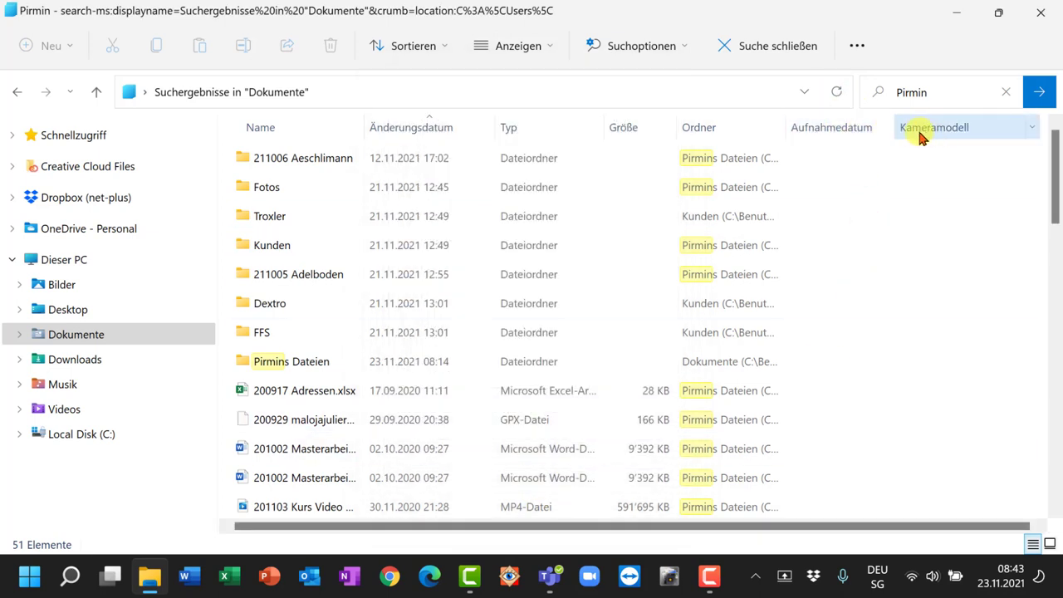
Step: Hide the Änderungsdatum column and place Aufnahmedatum and Kameramodell directly after Name in the search results
right_click(447, 133)
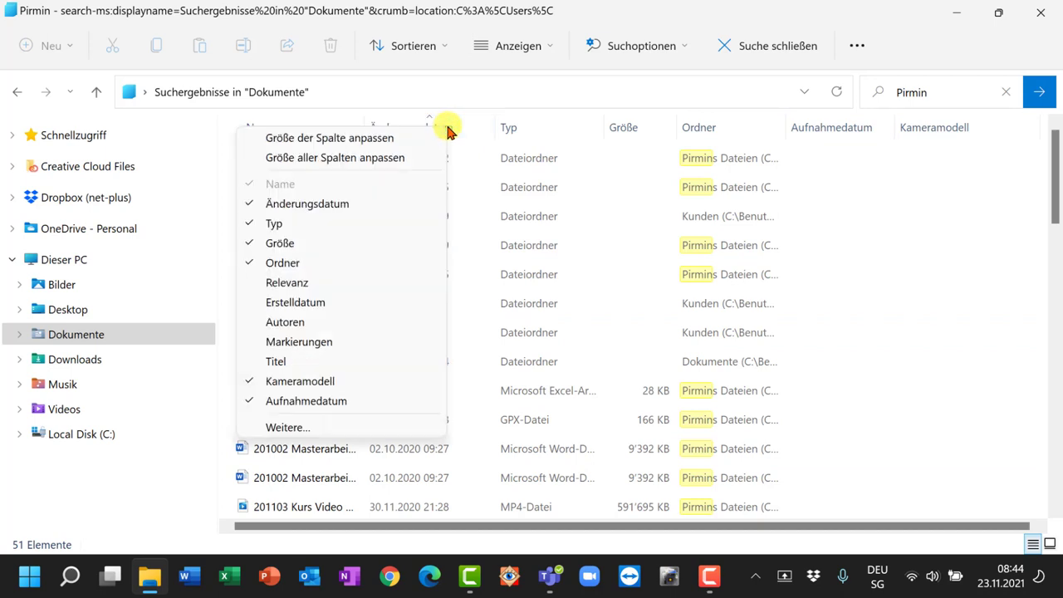
click(342, 204)
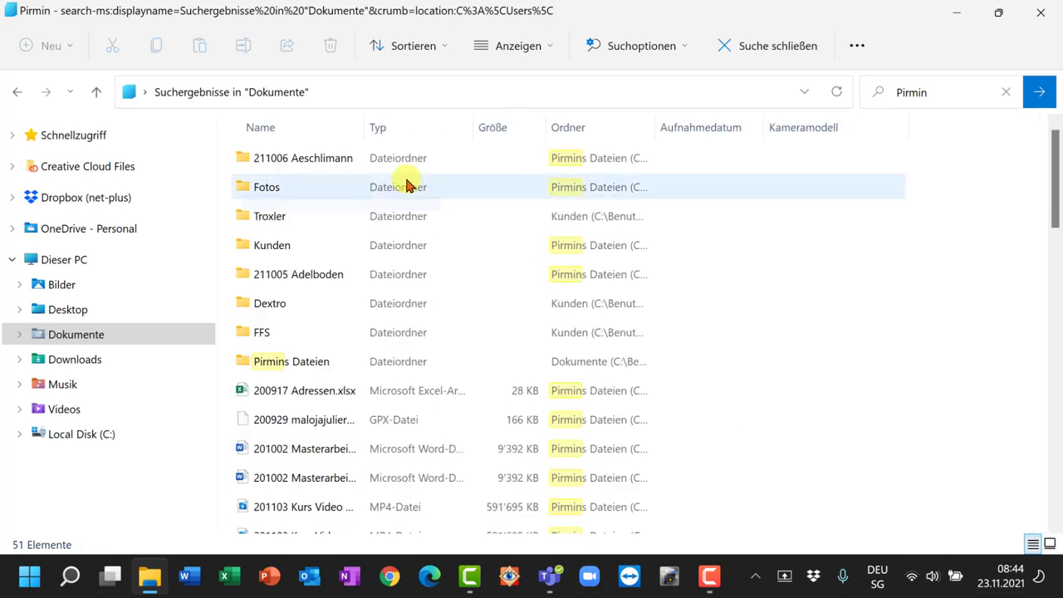
drag(669, 135, 398, 131)
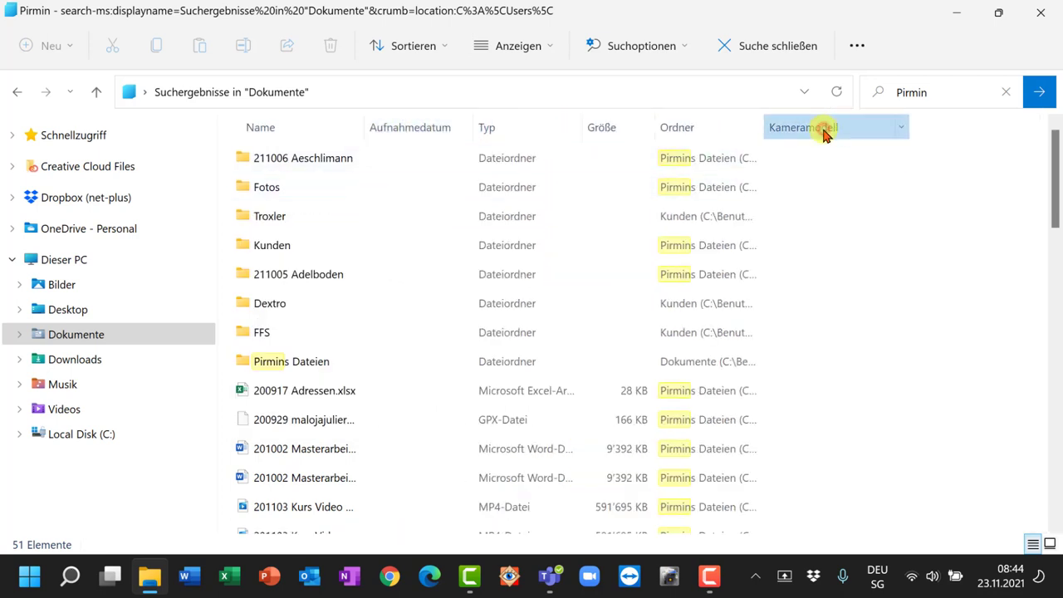
drag(825, 133, 520, 137)
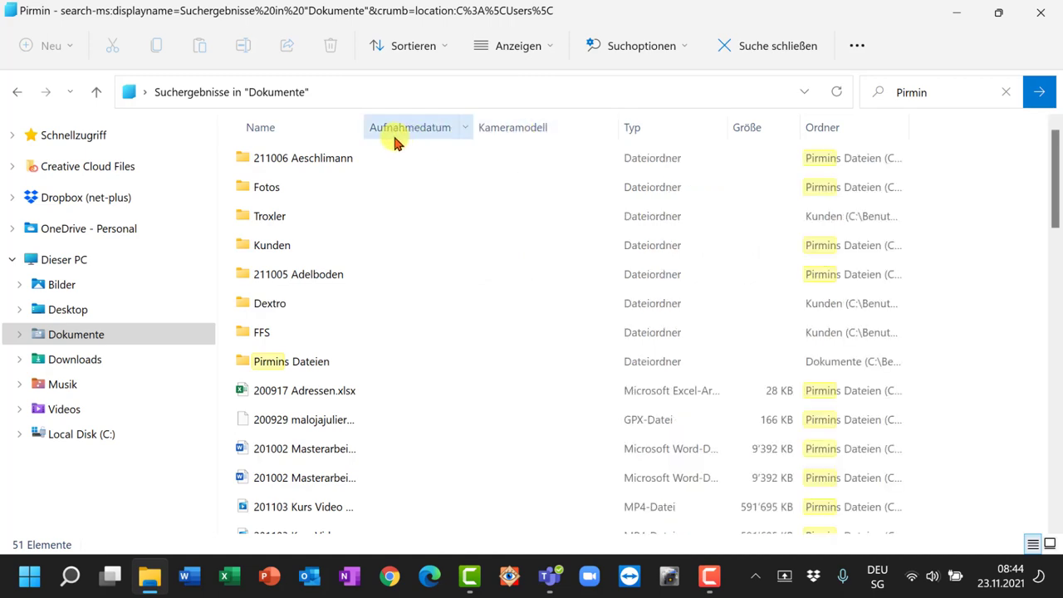
scroll(524, 269, down, 6)
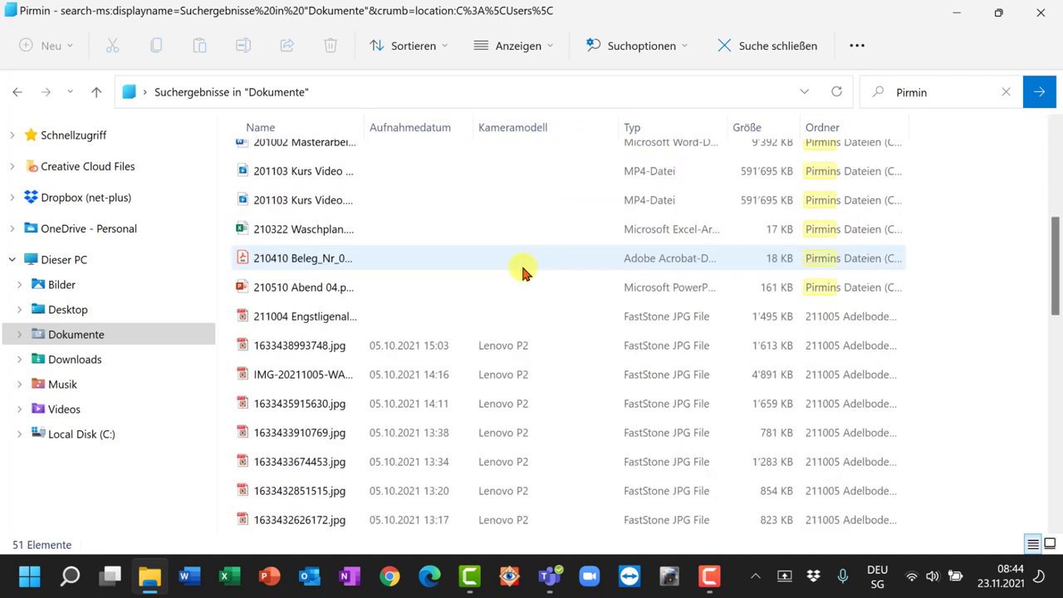
scroll(523, 270, down, 2)
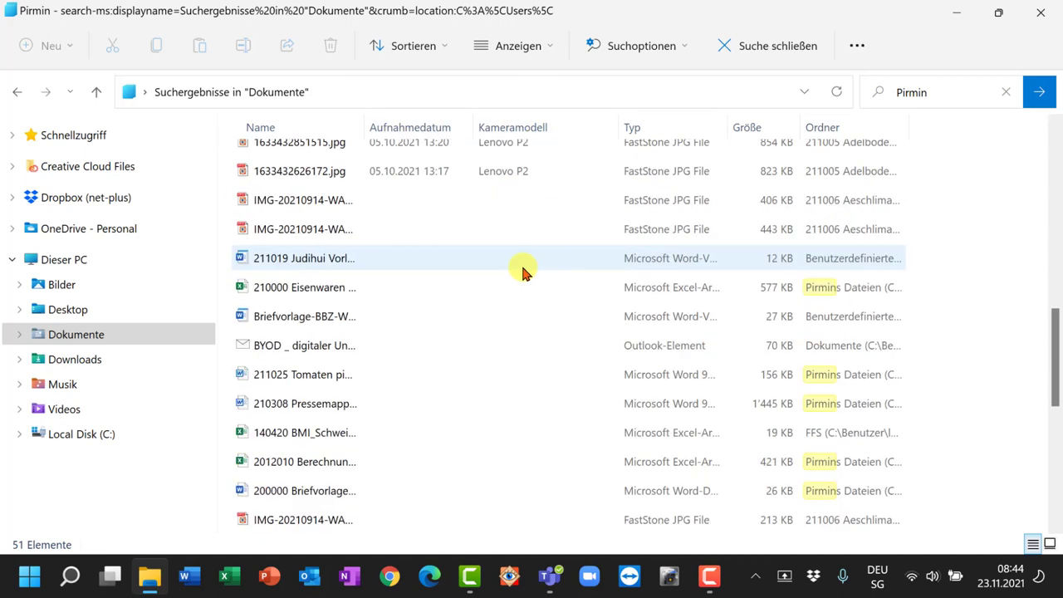
Step: Search the owner's personal files folder inside Dokumente for the same first name, reusing the recent search term
click(113, 415)
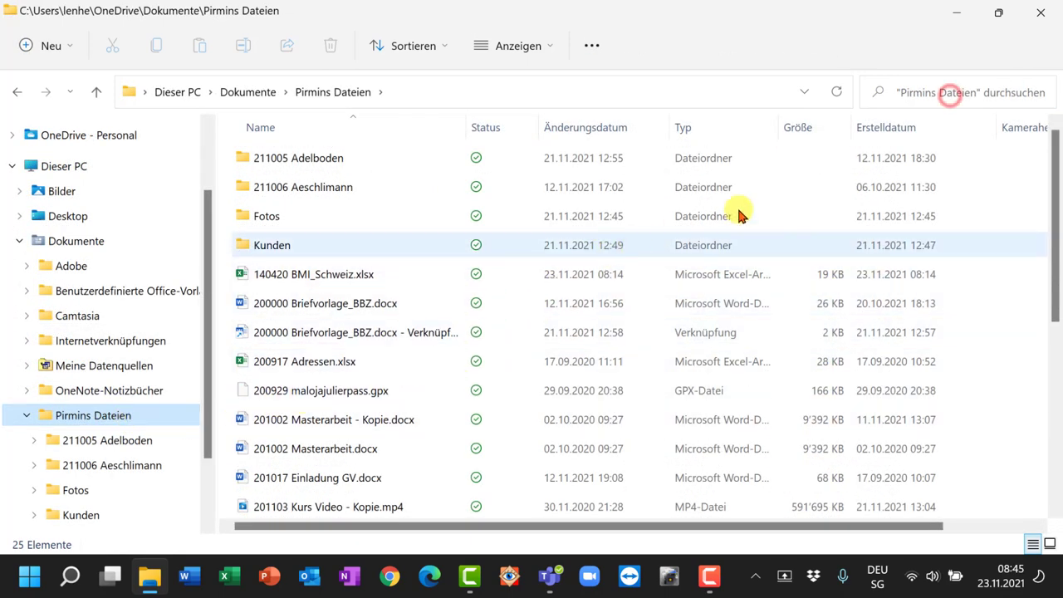
click(950, 95)
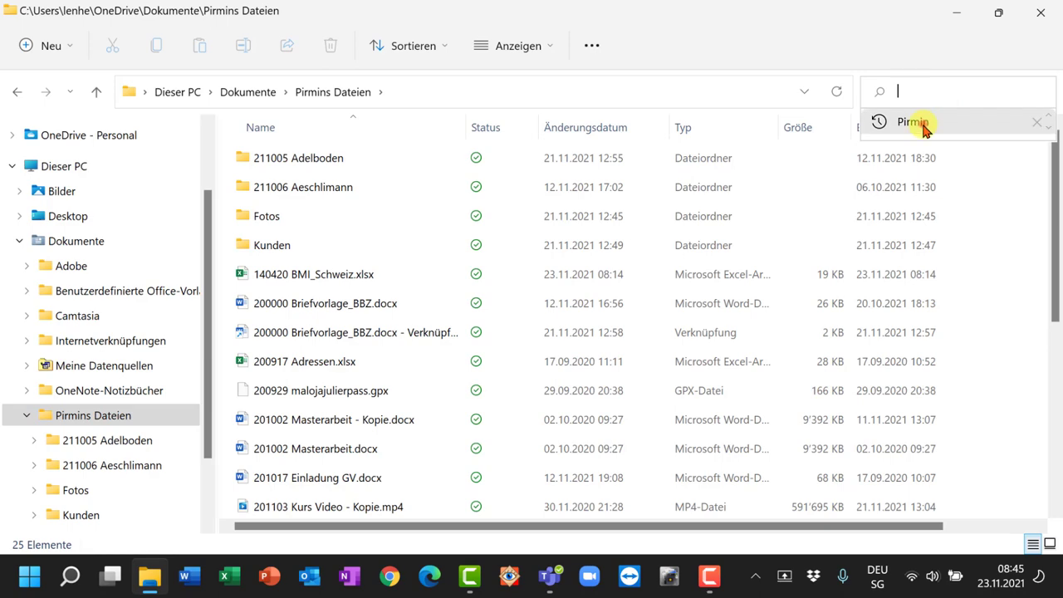
click(921, 123)
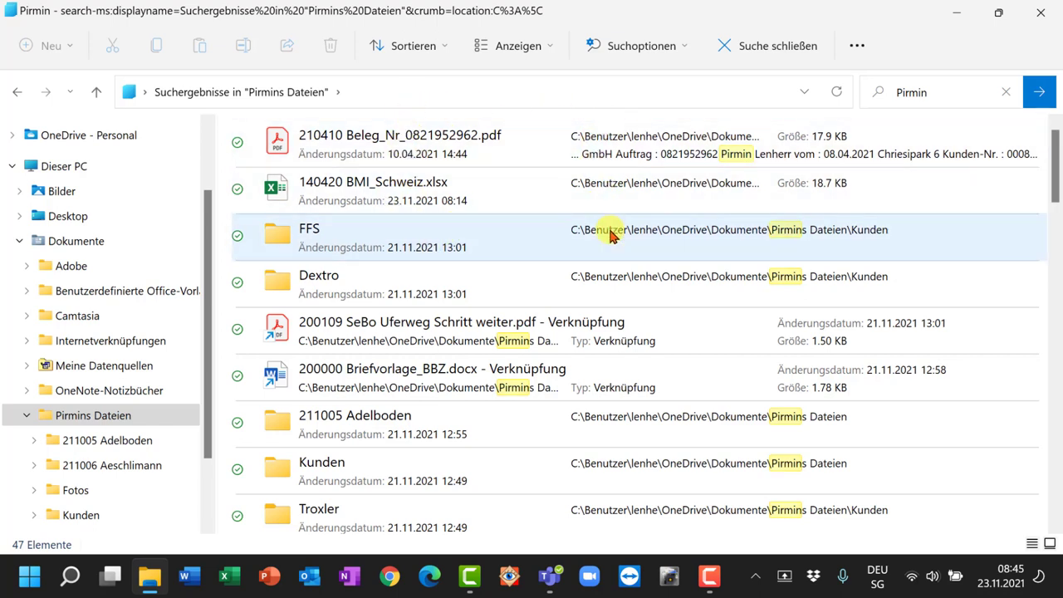
Step: Show the search results in the details view and sort them by Name in ascending order
click(1032, 544)
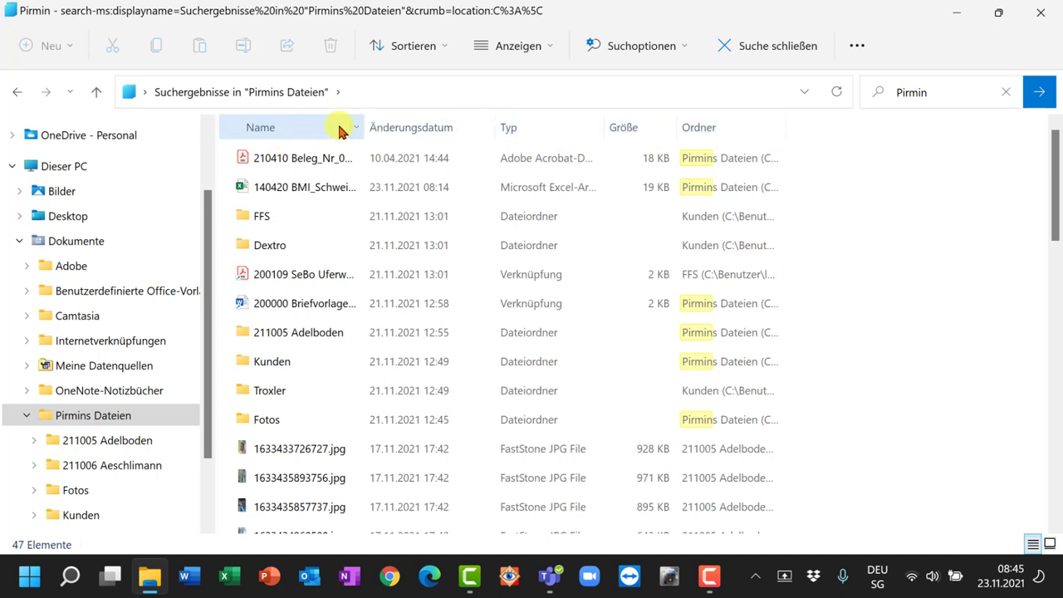
click(309, 131)
click(310, 131)
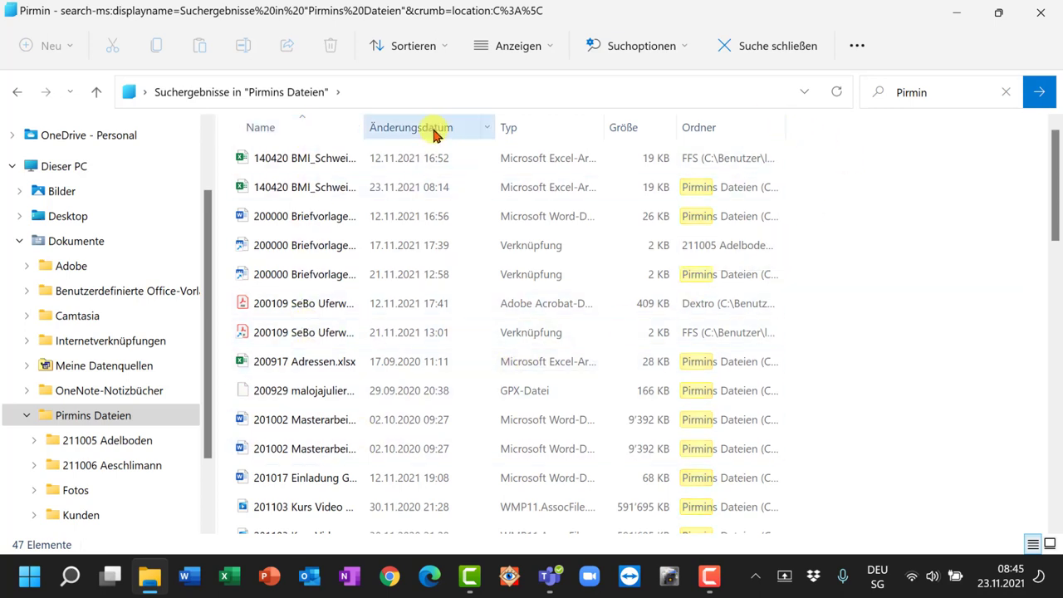
Step: Add the Erstelldatum column to the search results of the personal files folder
right_click(807, 126)
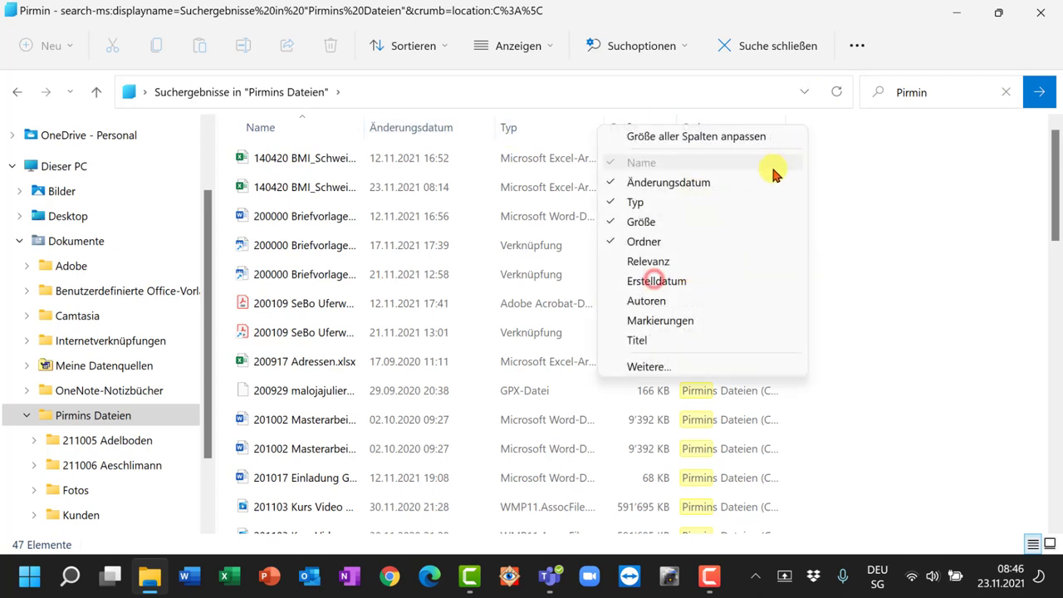
click(656, 282)
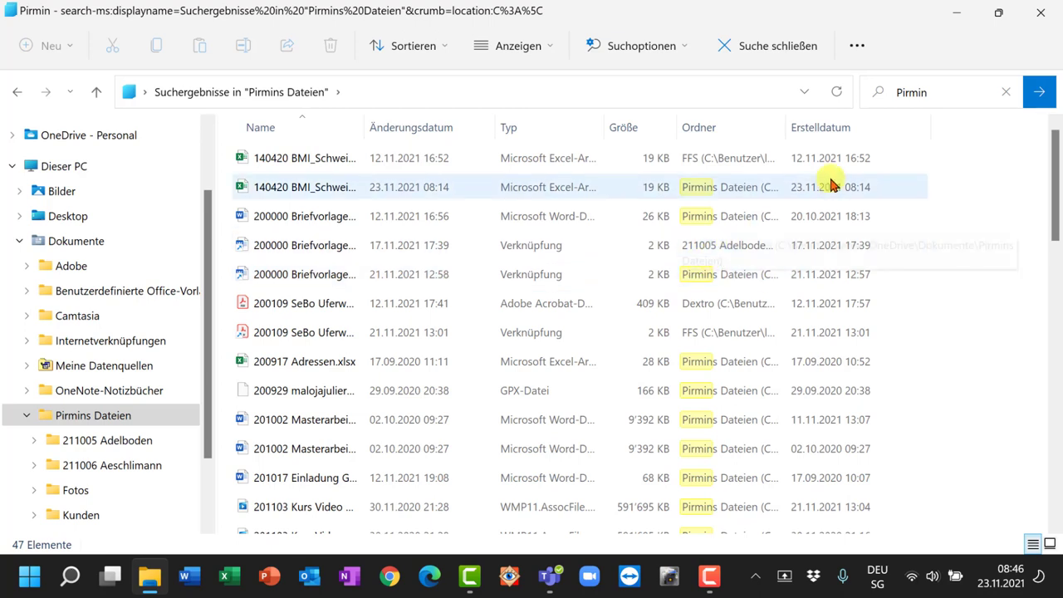
Step: Sort the search results by Erstelldatum in descending order and widen the Ordner column
click(833, 133)
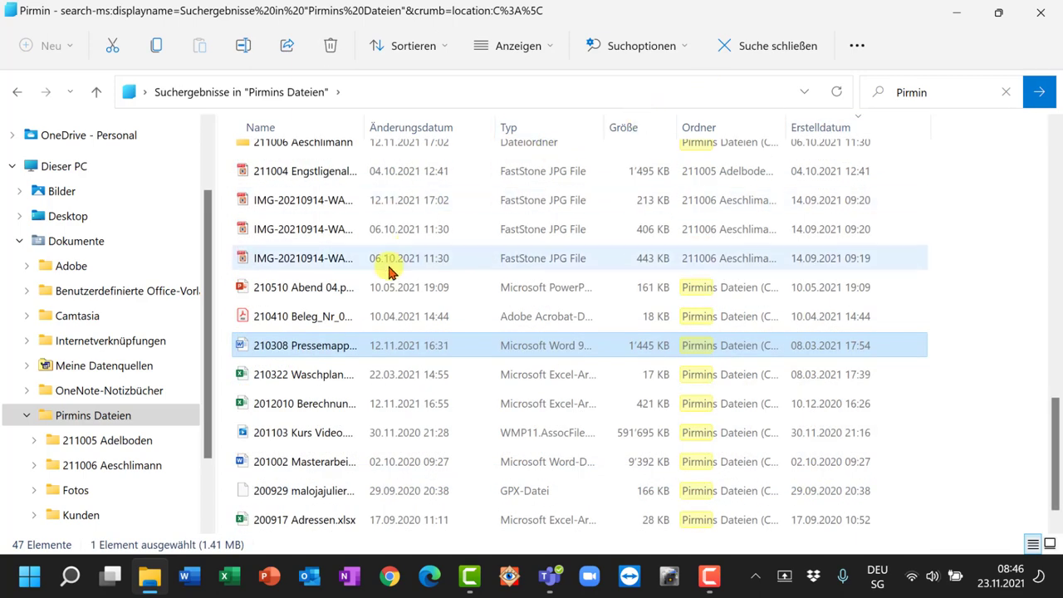
mouse_move(303, 348)
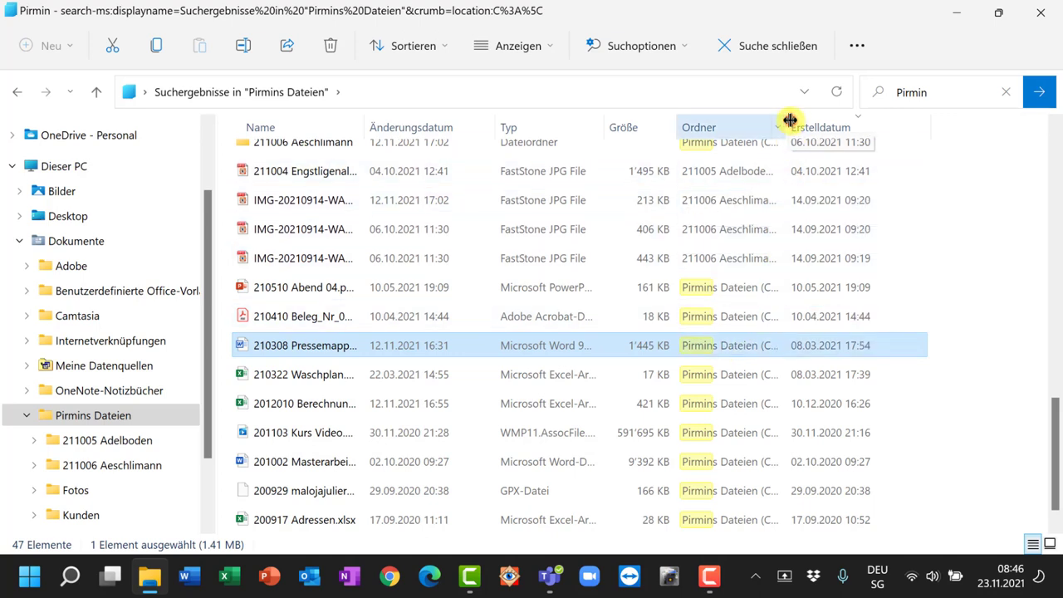
drag(790, 120, 903, 135)
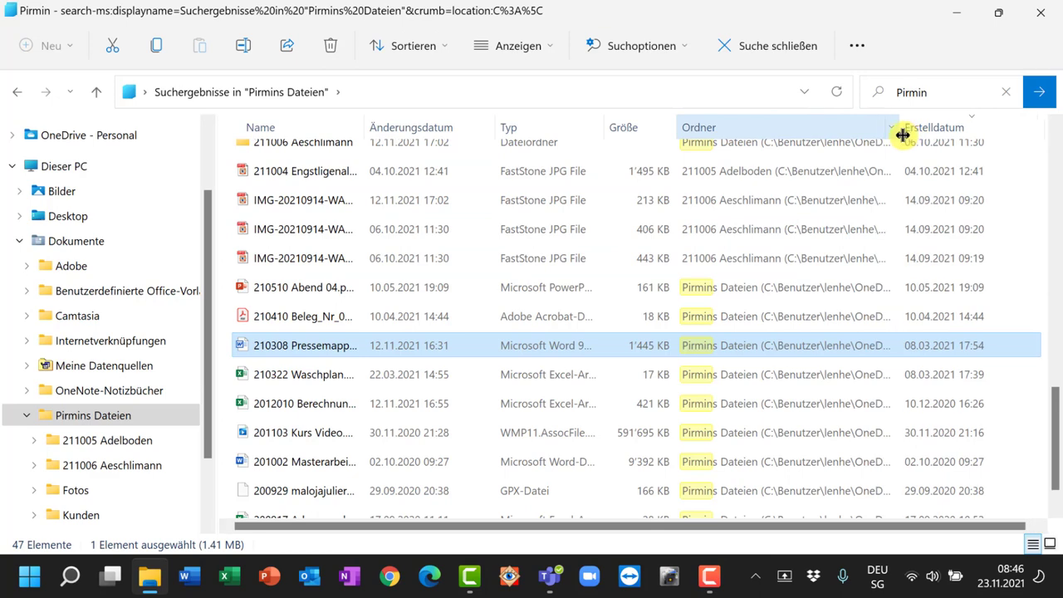
Step: Open the file location of the selected 210308 Word file and display the folder's full path
right_click(667, 350)
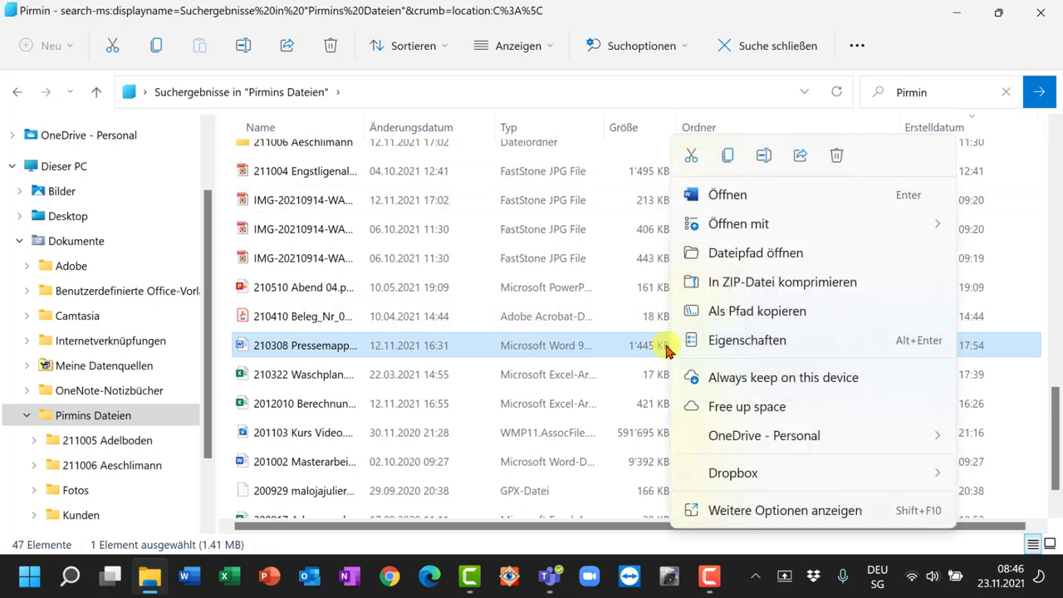
click(719, 254)
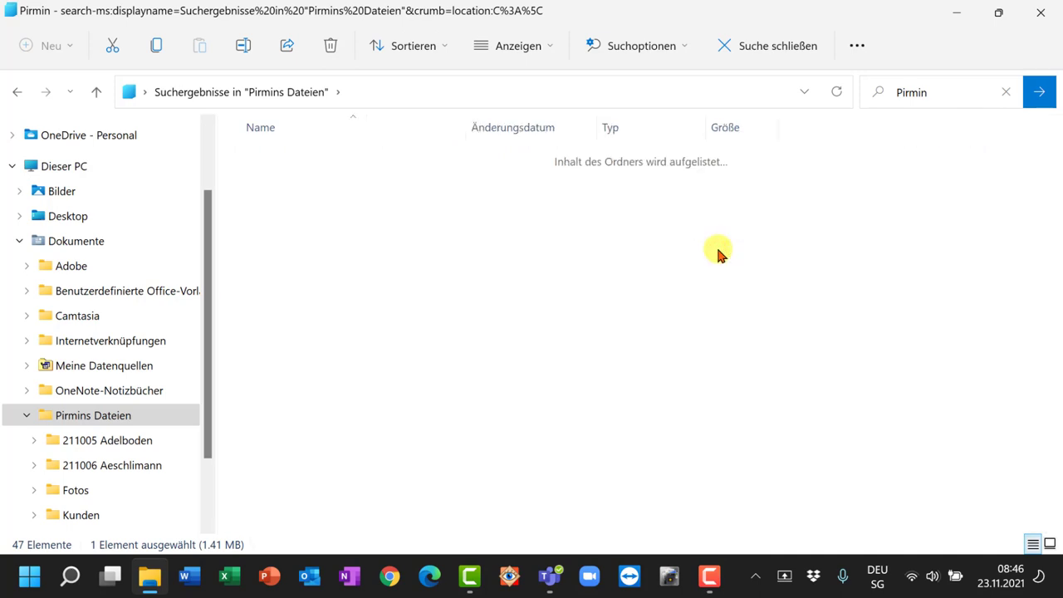
click(655, 90)
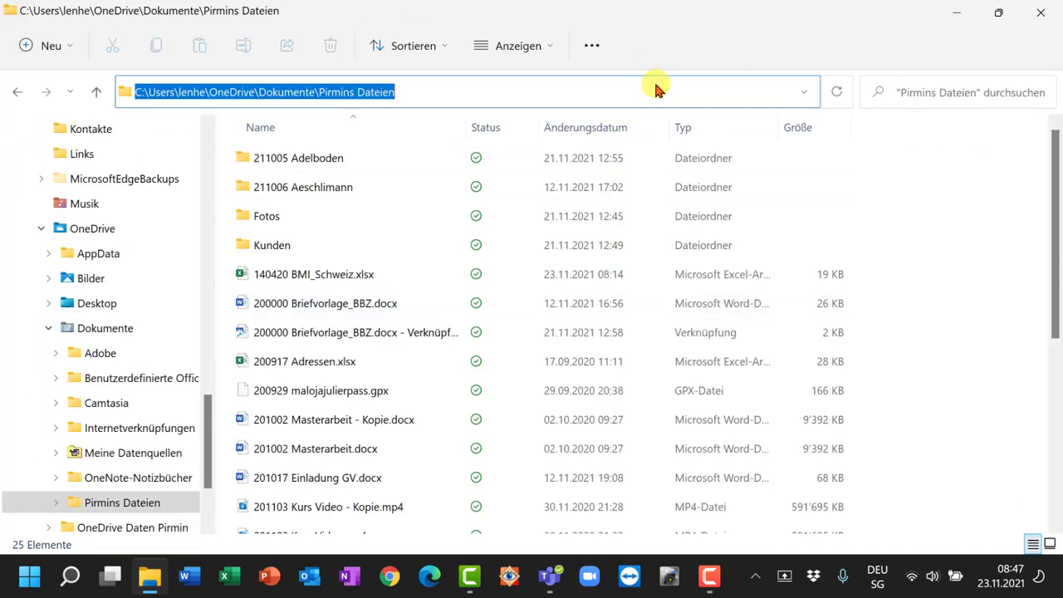
click(883, 210)
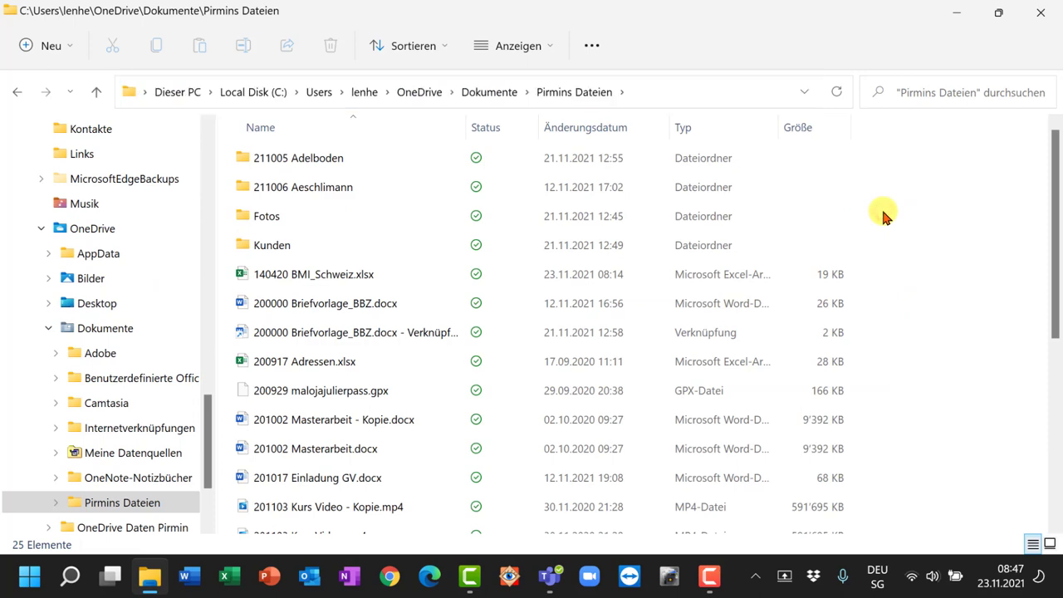
scroll(411, 352, down, 4)
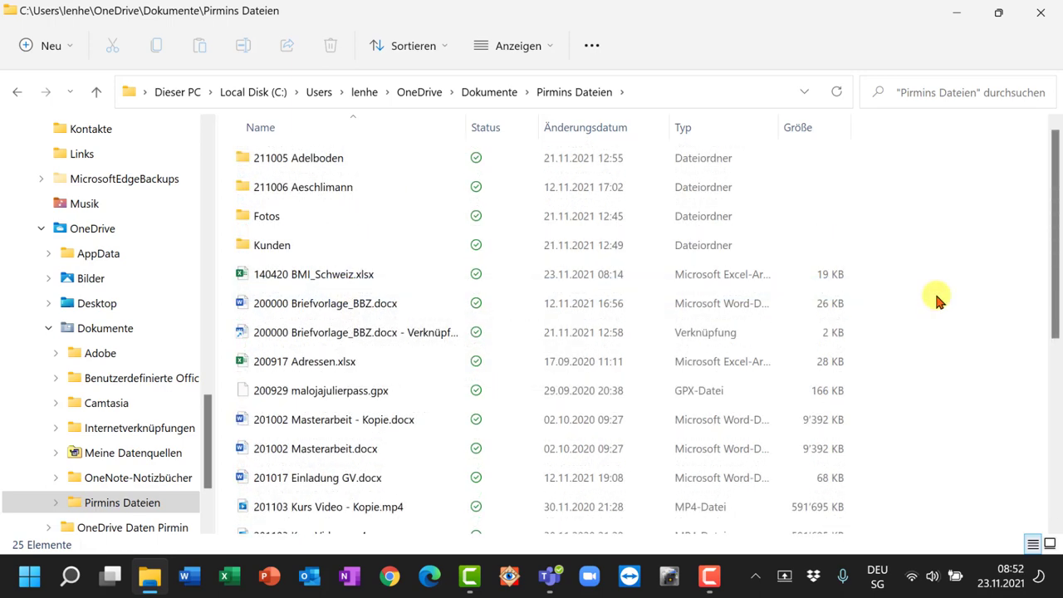
Step: Search the personal files folder for all Word documents with the wildcard term *.docx
click(908, 88)
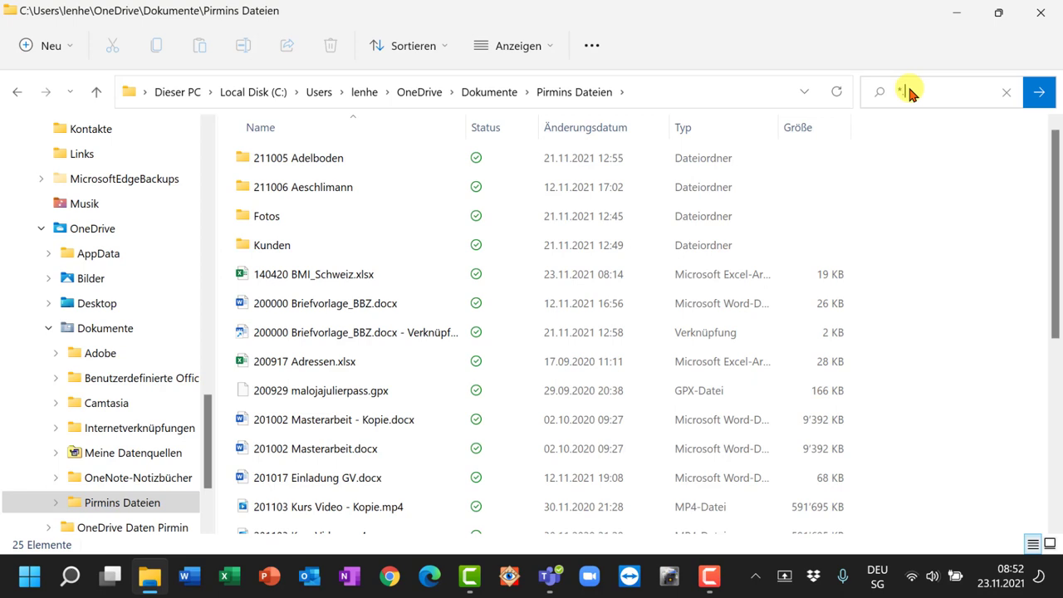
text(*.docx)
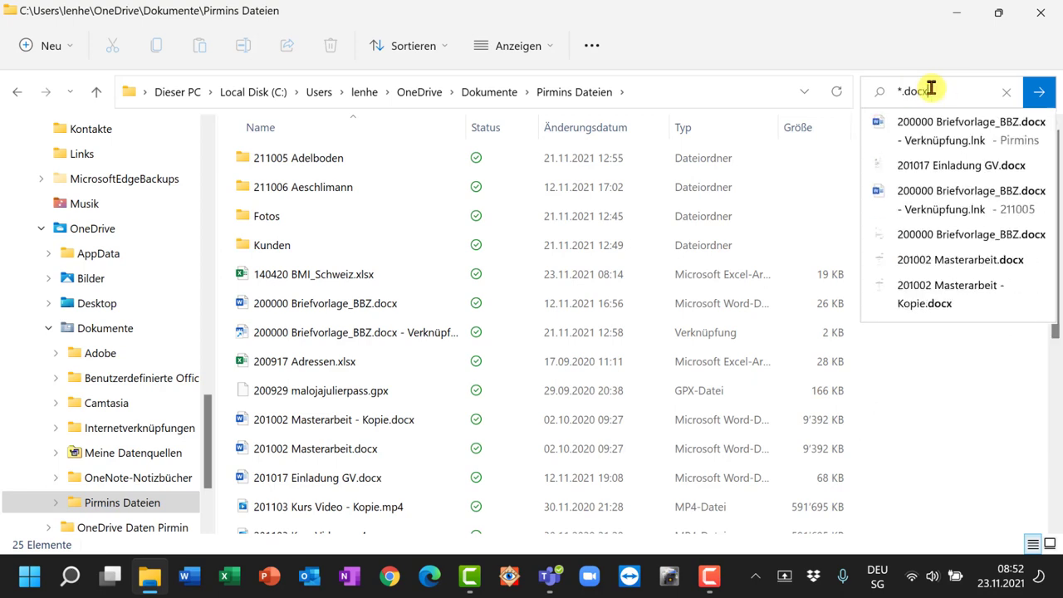
key(Return)
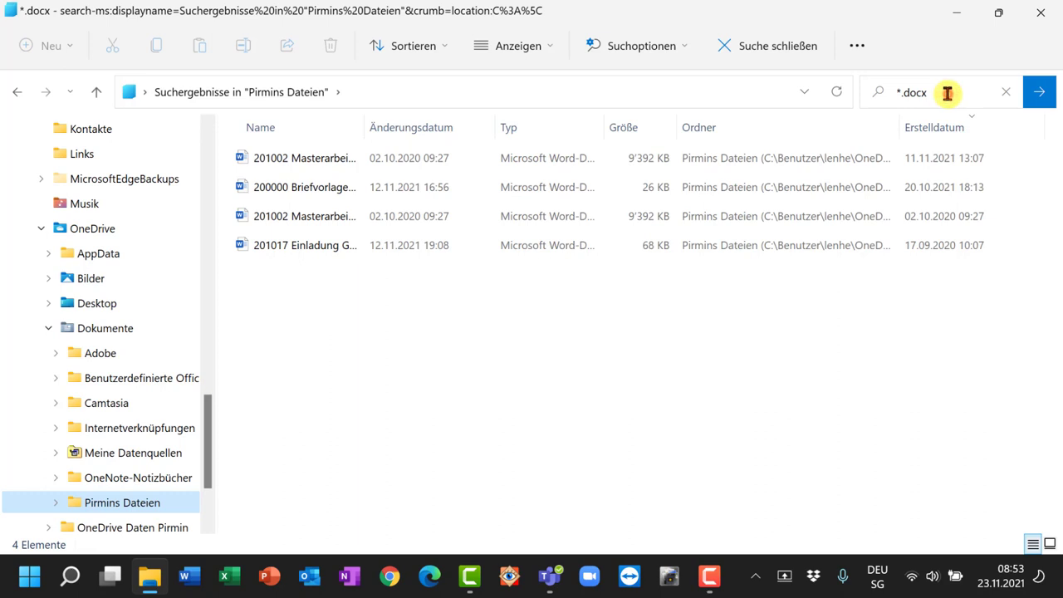
Step: Search the personal files folder for *.jpg and show the results as large thumbnails
click(947, 93)
text(*)
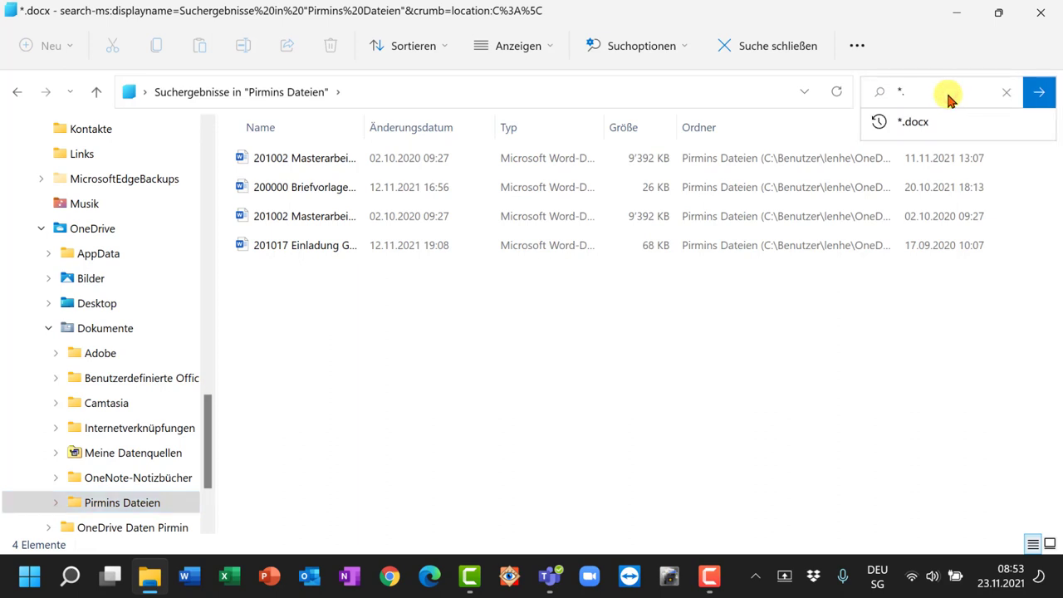
text(.jpg)
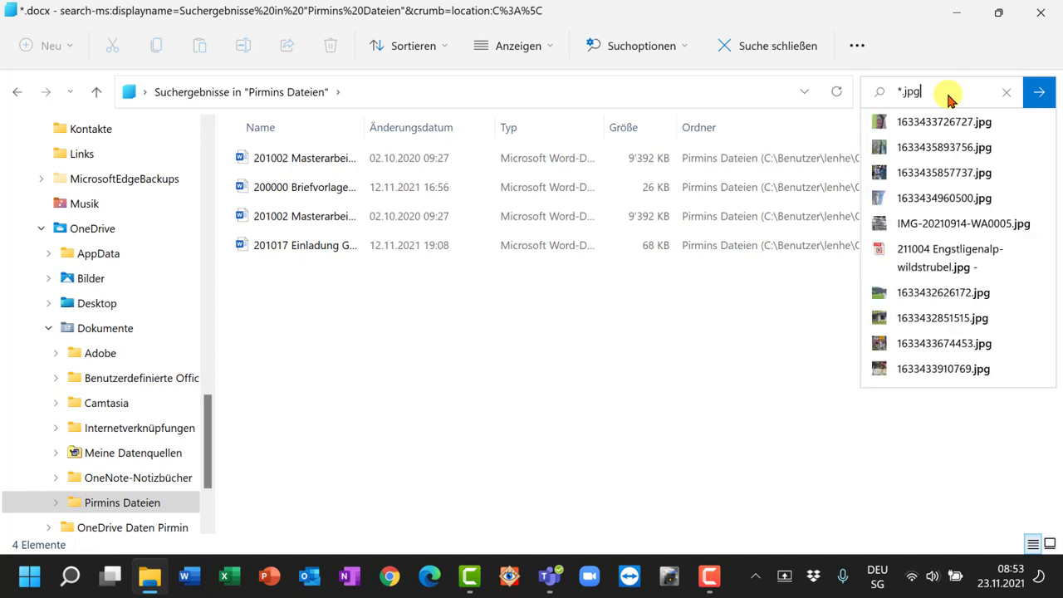
key(Return)
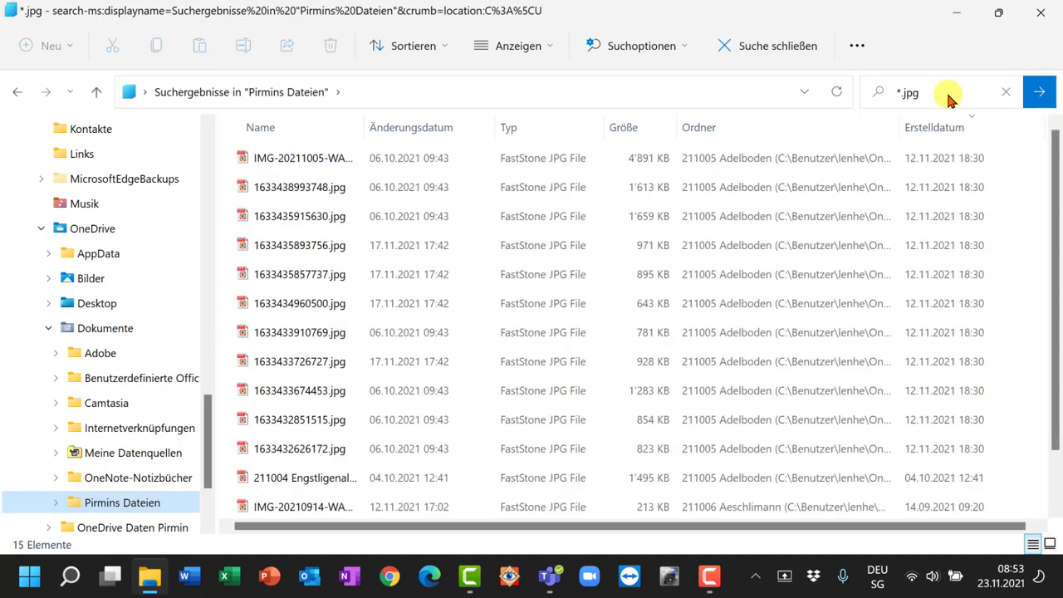
click(1050, 544)
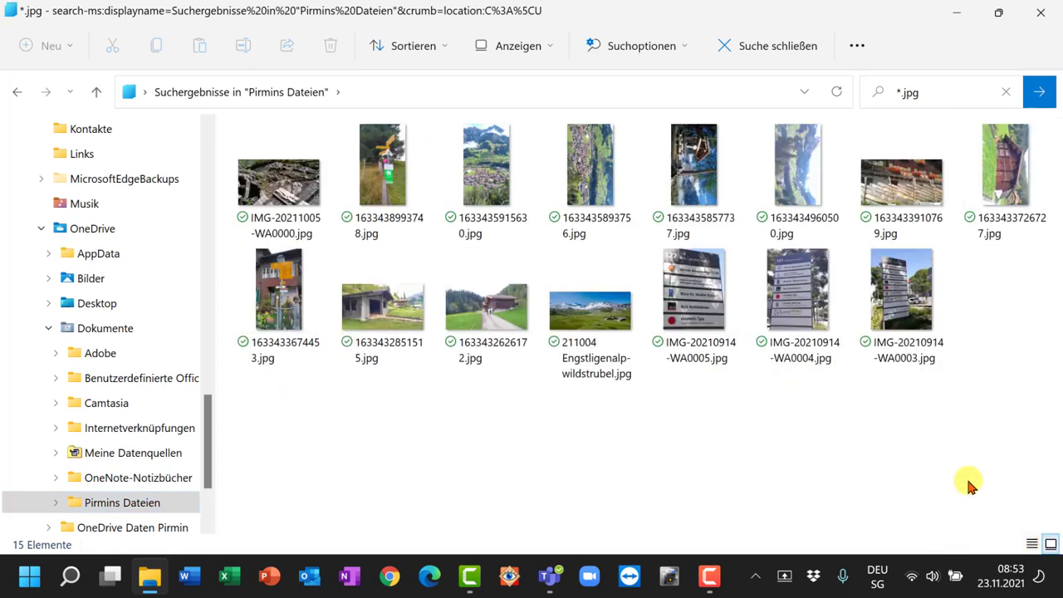
Step: Search the whole Dieser PC for *.jpg, reusing the recent search term
scroll(78, 320, up, 10)
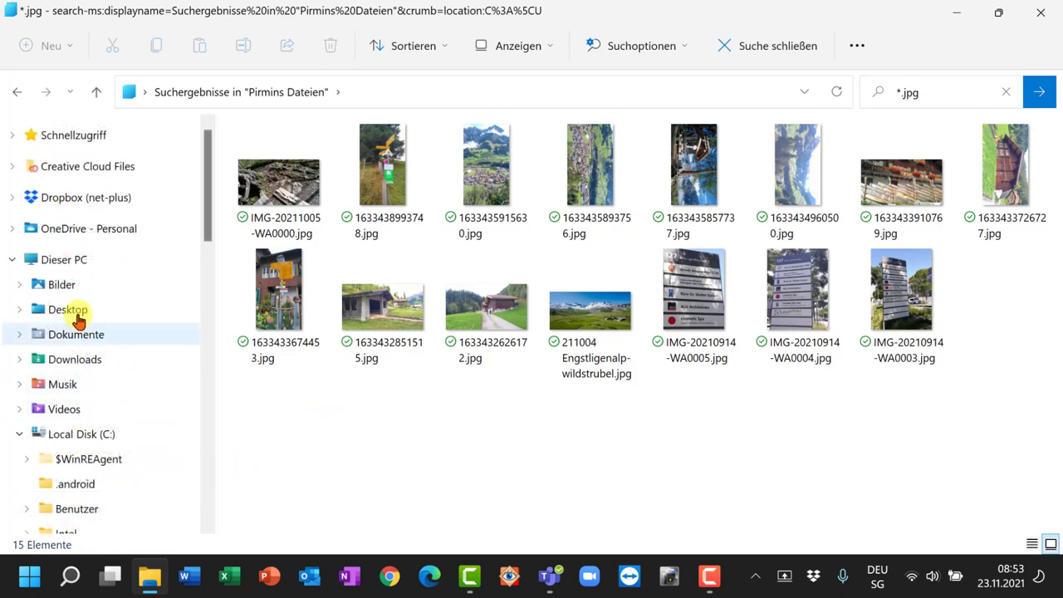
click(107, 261)
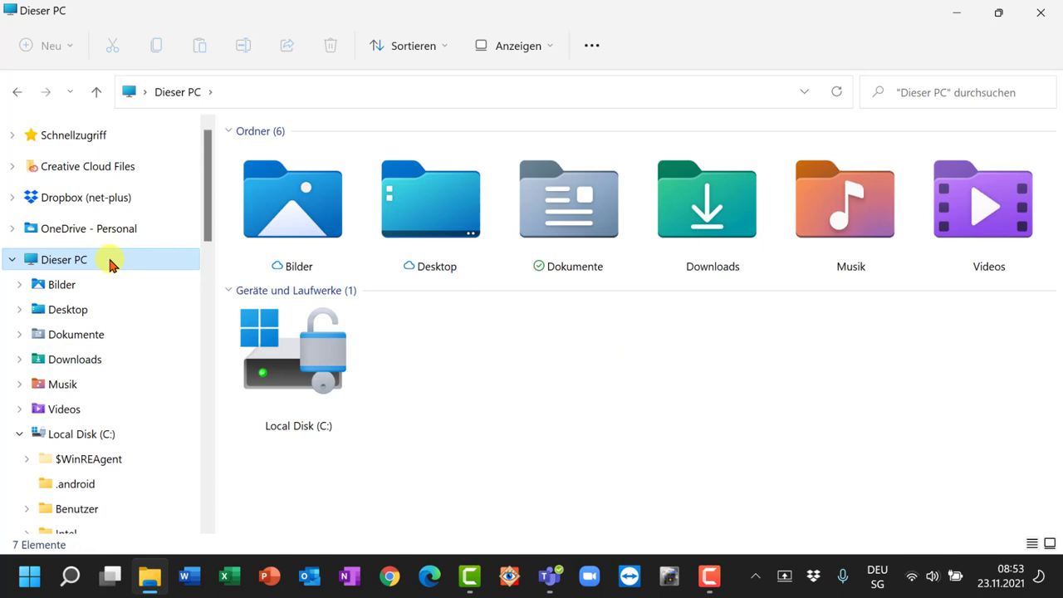
click(980, 92)
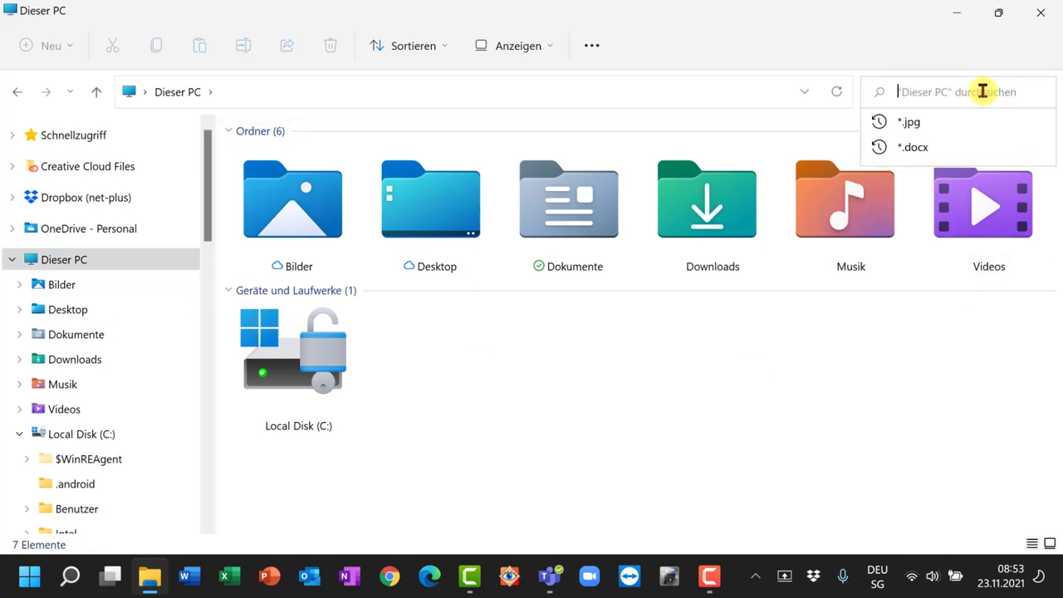
click(924, 125)
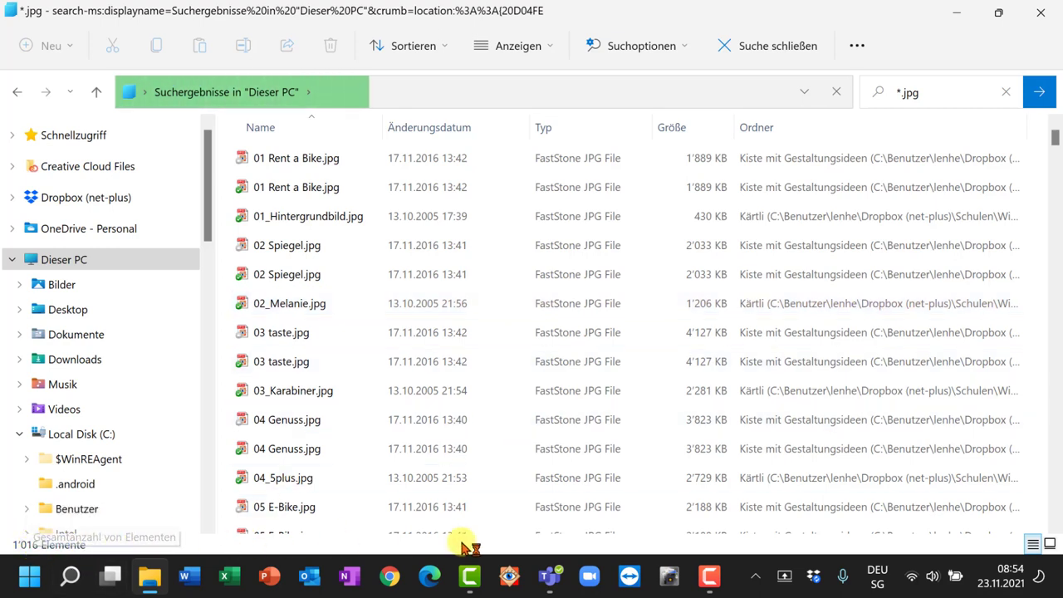
Step: Show the image results from Dieser PC as large thumbnails and look through them
click(1050, 545)
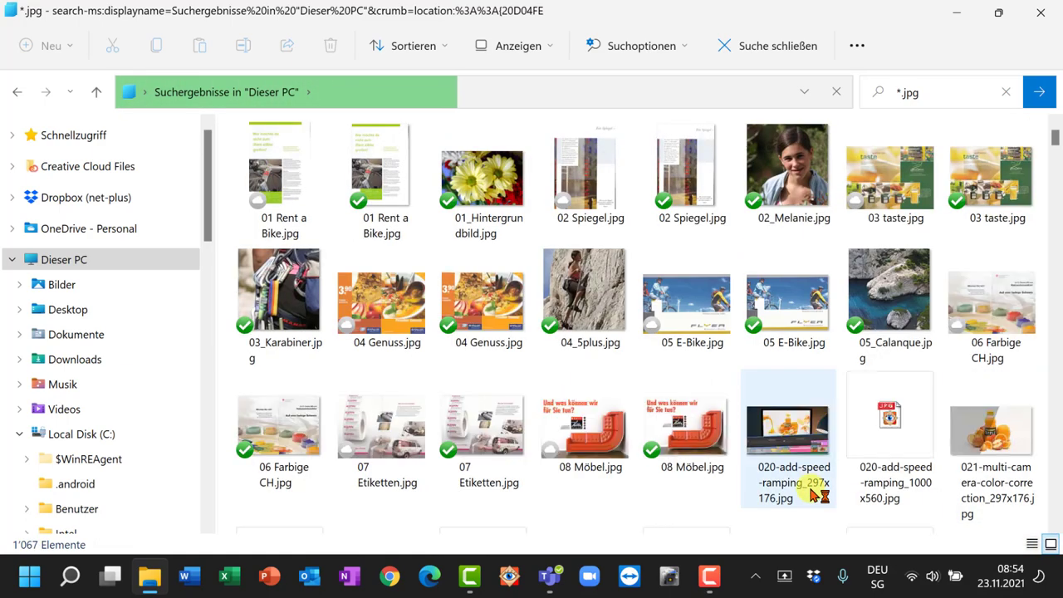
scroll(789, 465, down, 3)
scroll(787, 461, down, 20)
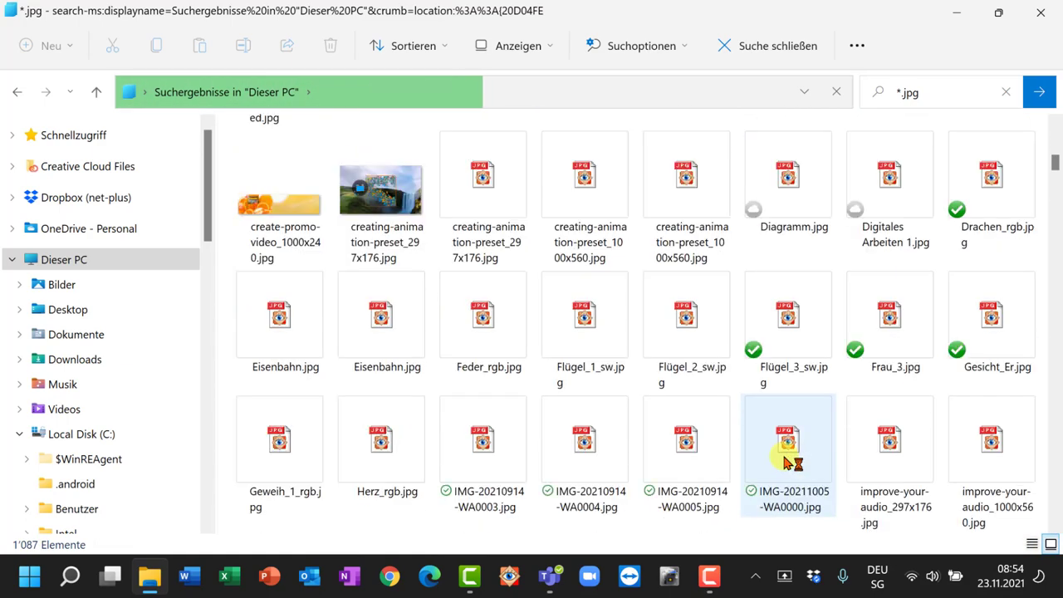
scroll(787, 460, down, 15)
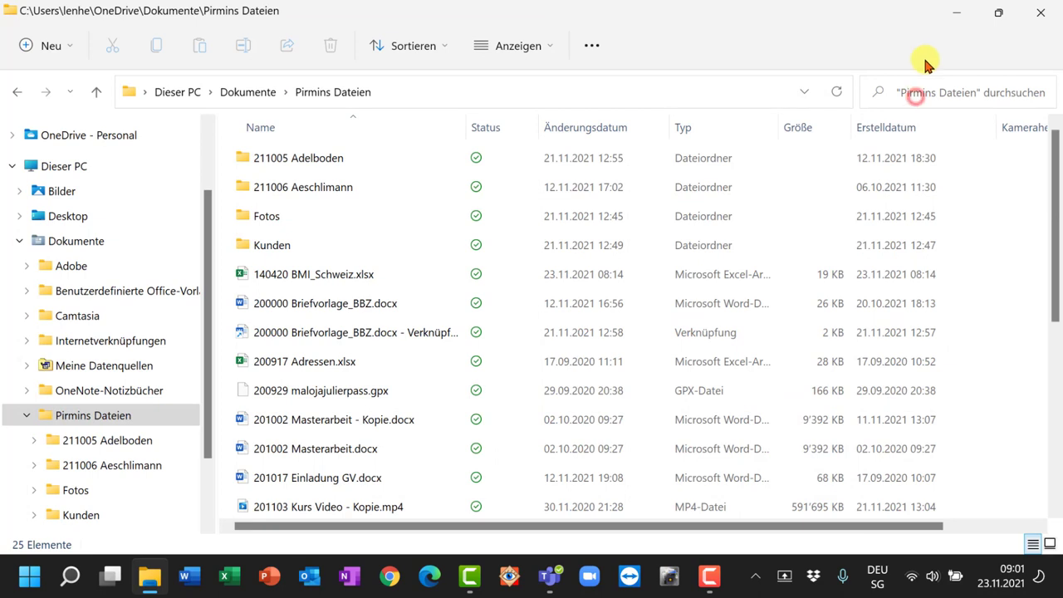
Step: Search the personal files folder for files by date with the term Datum:17.09.2020
click(915, 96)
text(D)
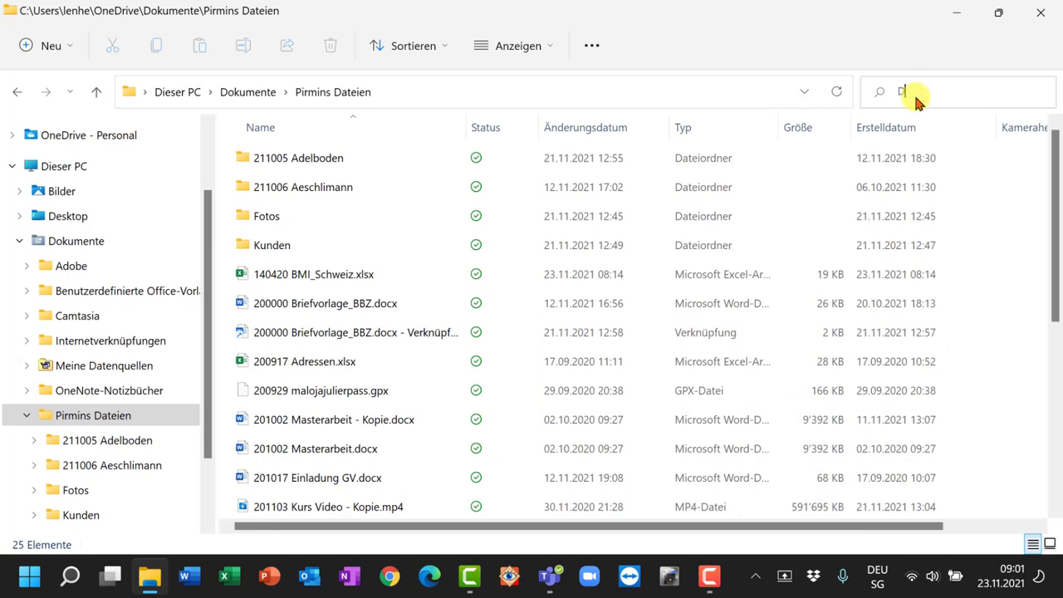
text(atum:17.09)
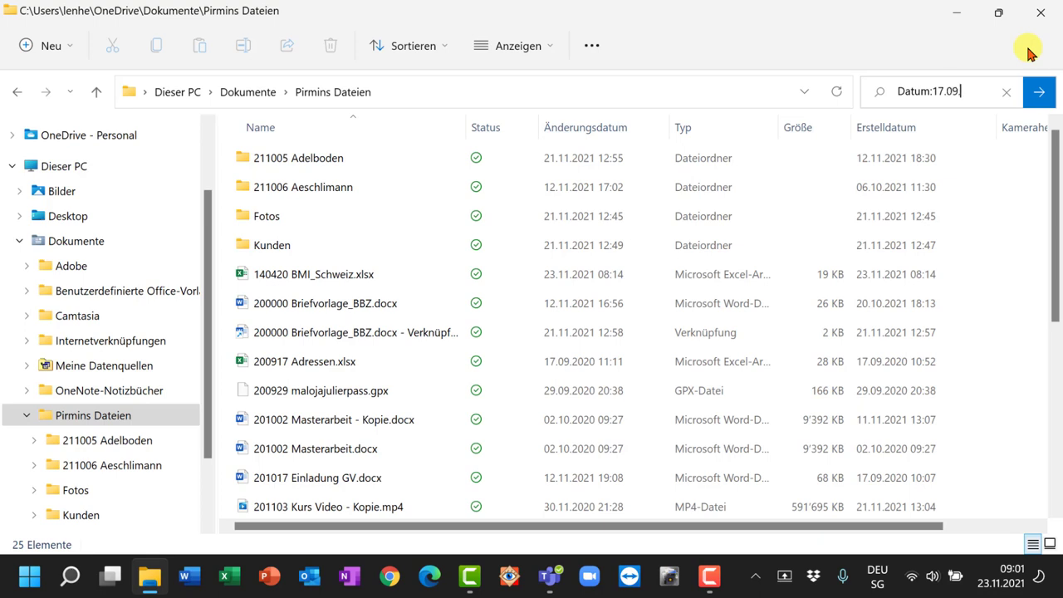
text(.2020)
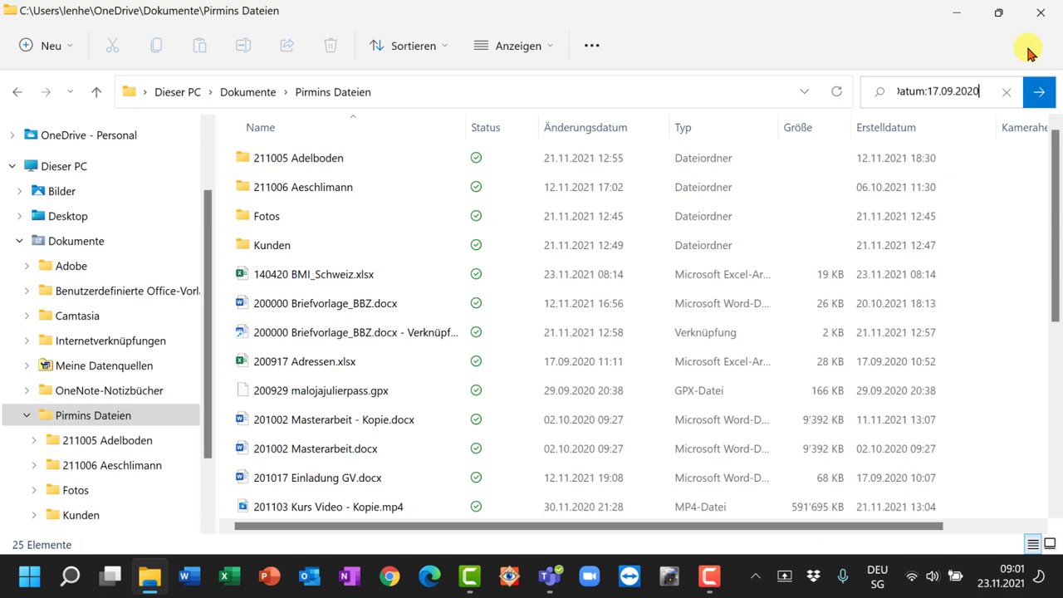
key(Return)
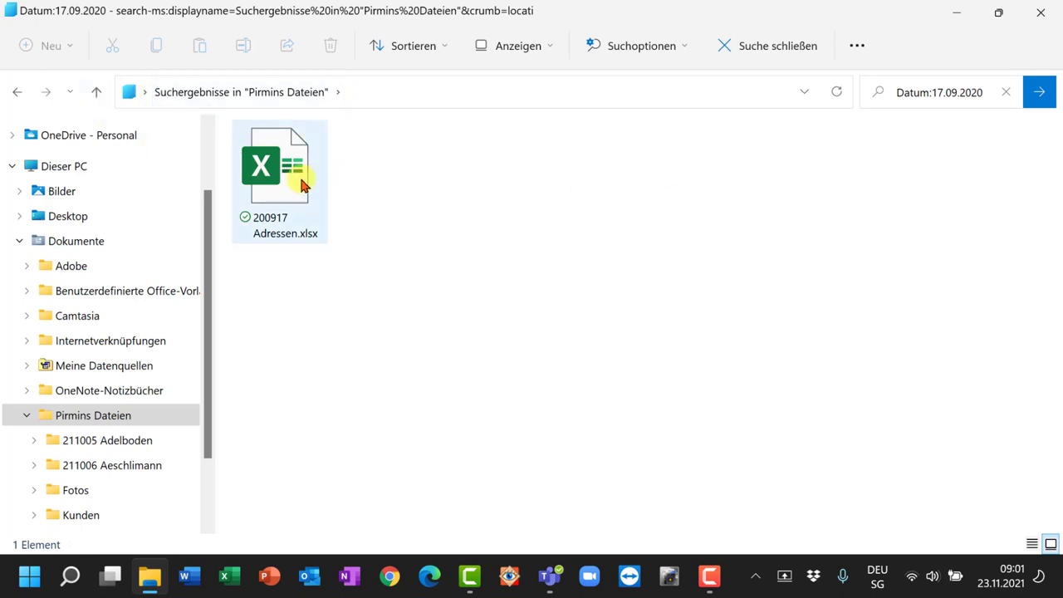
Step: Show the date search results in the details view and check the file information and available commands for 200917 Adressen.xlsx
mouse_move(301, 185)
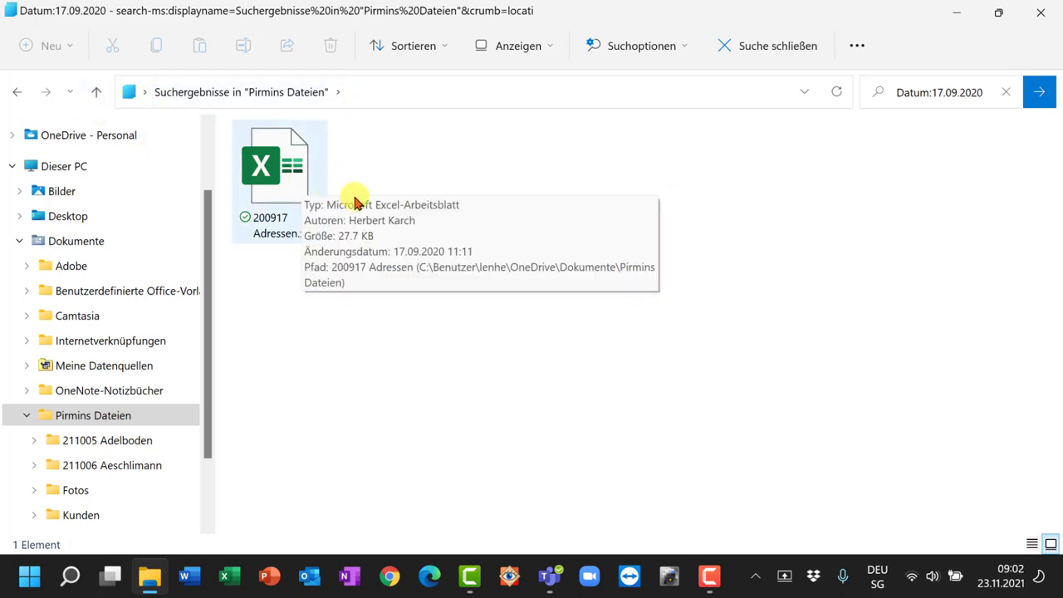
click(1033, 544)
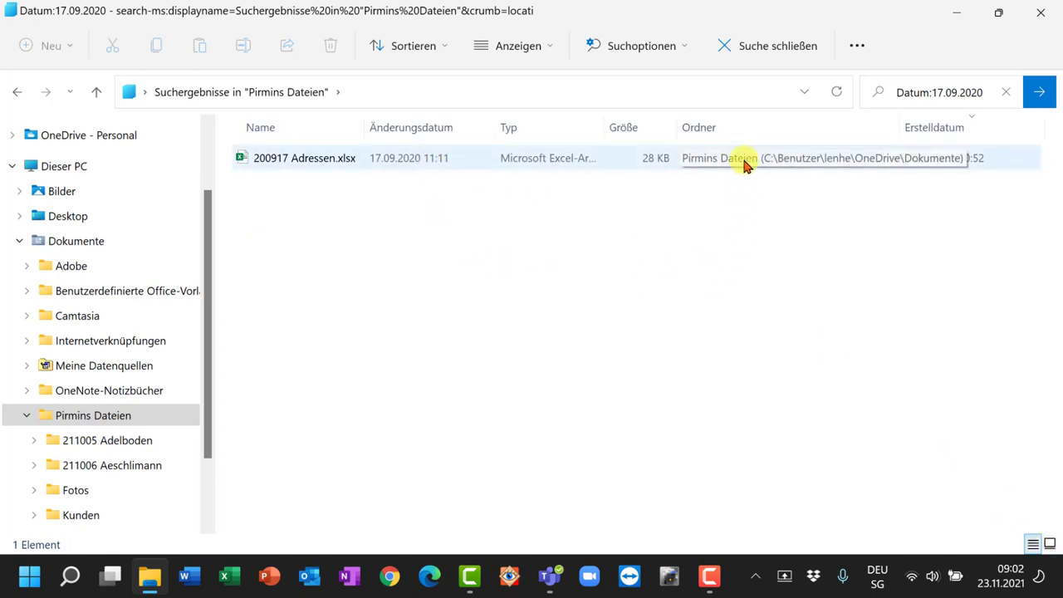
click(328, 166)
right_click(329, 165)
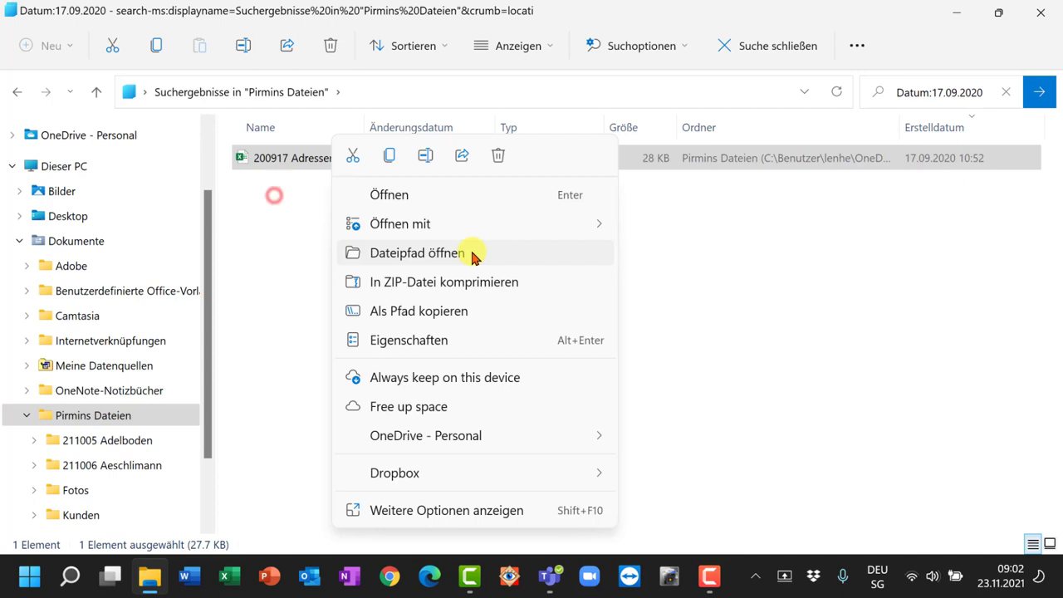
click(280, 201)
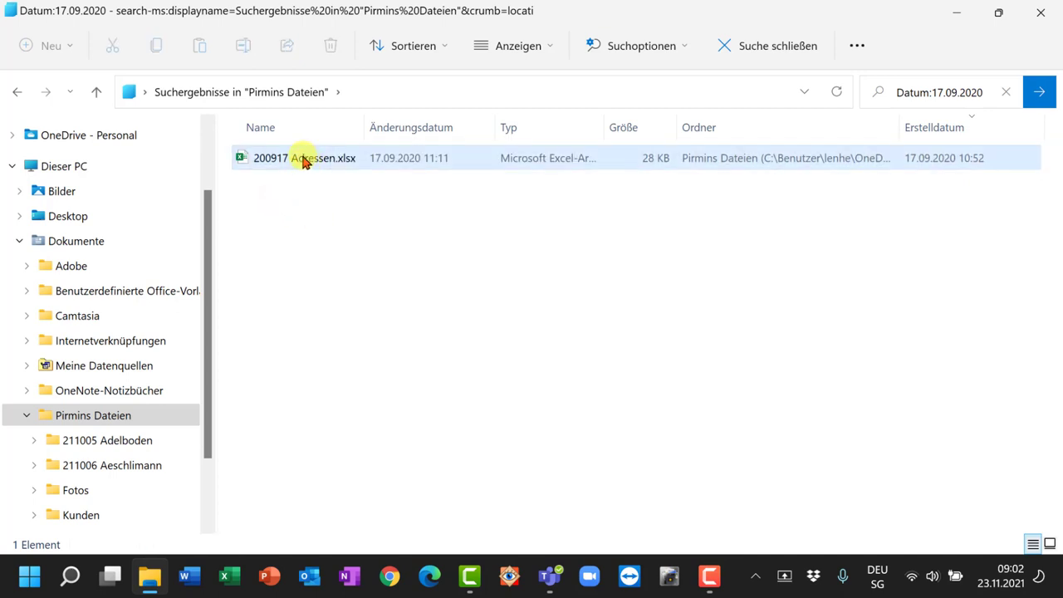
mouse_move(309, 163)
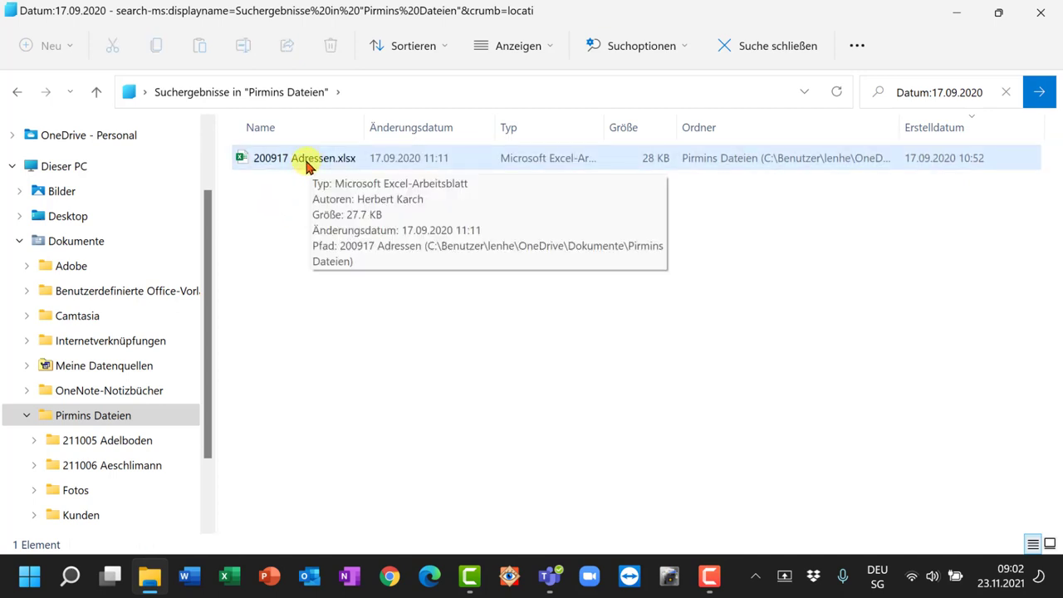
Step: Filter the date search by modification date Letzten Monat and review the available Art and Größe filter options
click(901, 92)
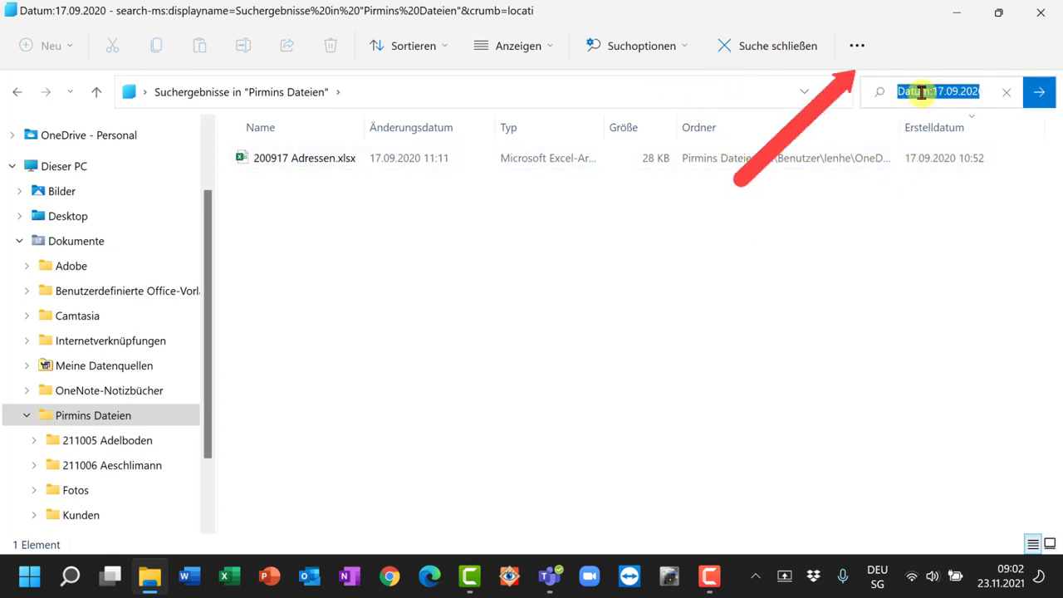
click(685, 52)
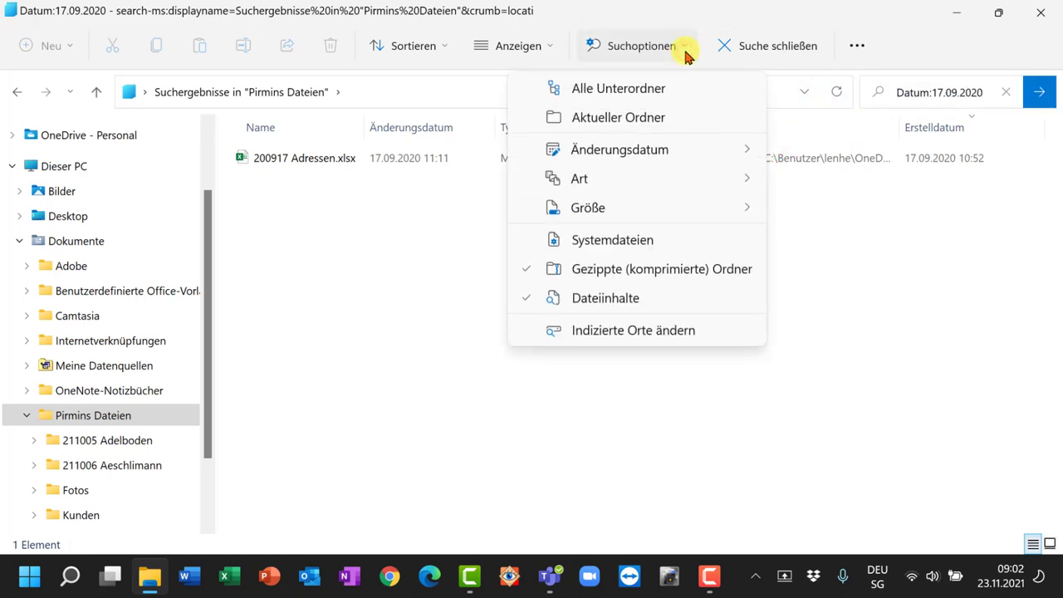
mouse_move(683, 151)
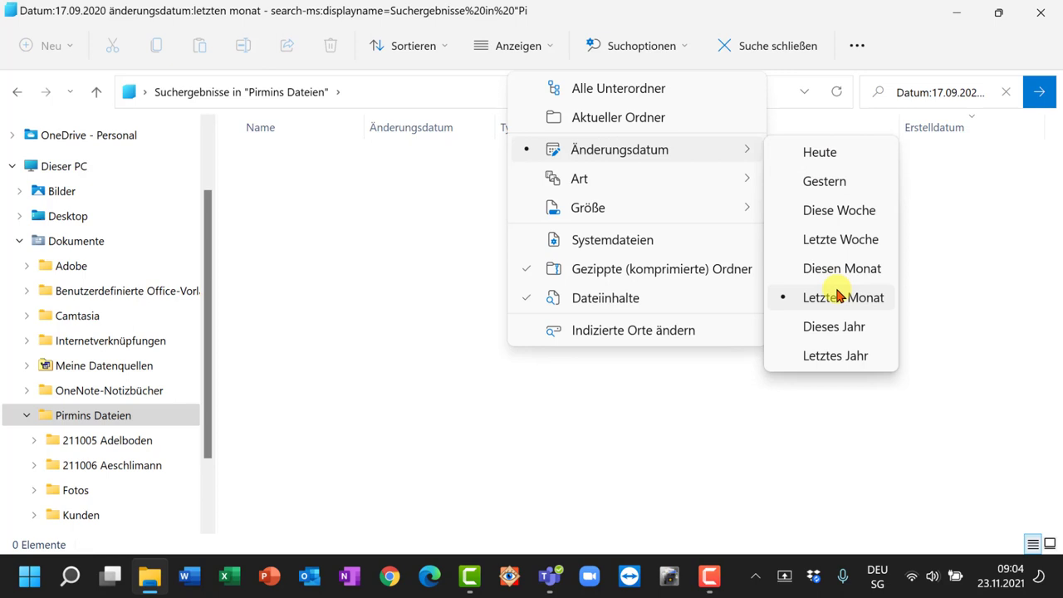
mouse_move(737, 179)
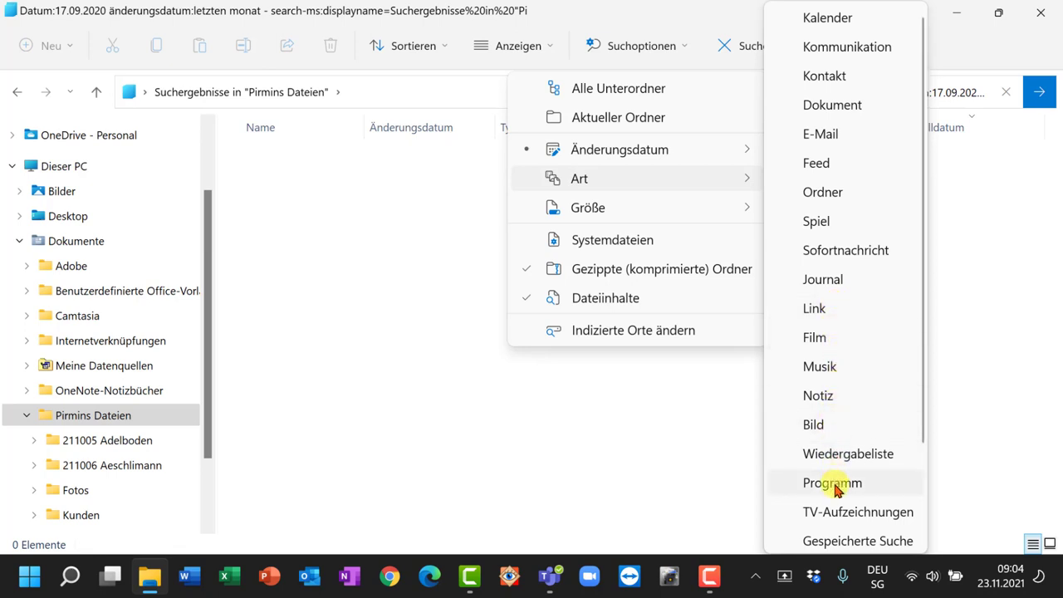
mouse_move(716, 209)
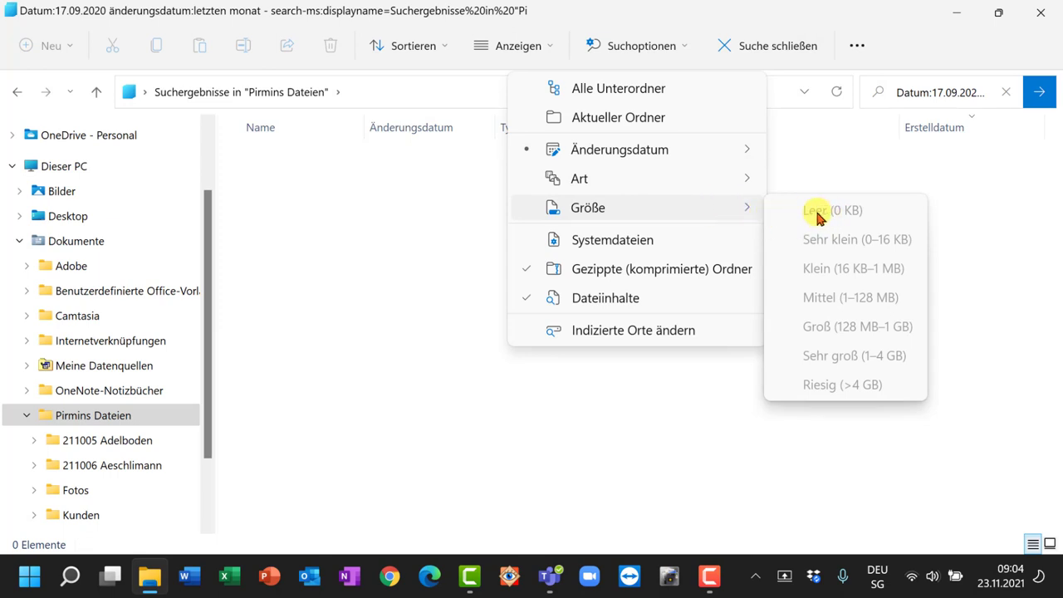
Step: Replace the date search in the personal files folder with a size search for Grösse:>2mb
click(940, 93)
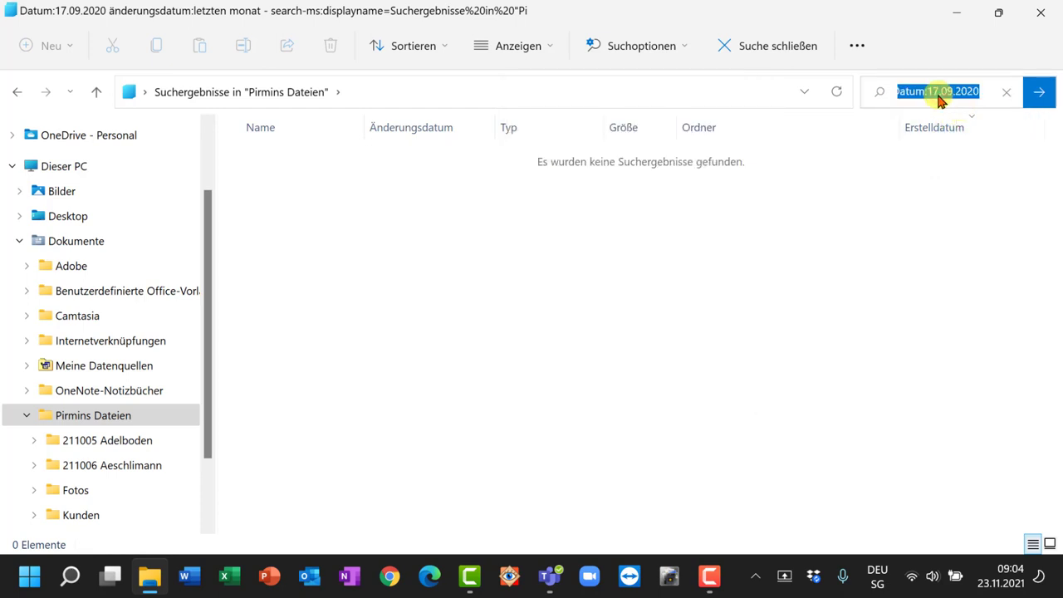
key(BackSpace)
click(920, 91)
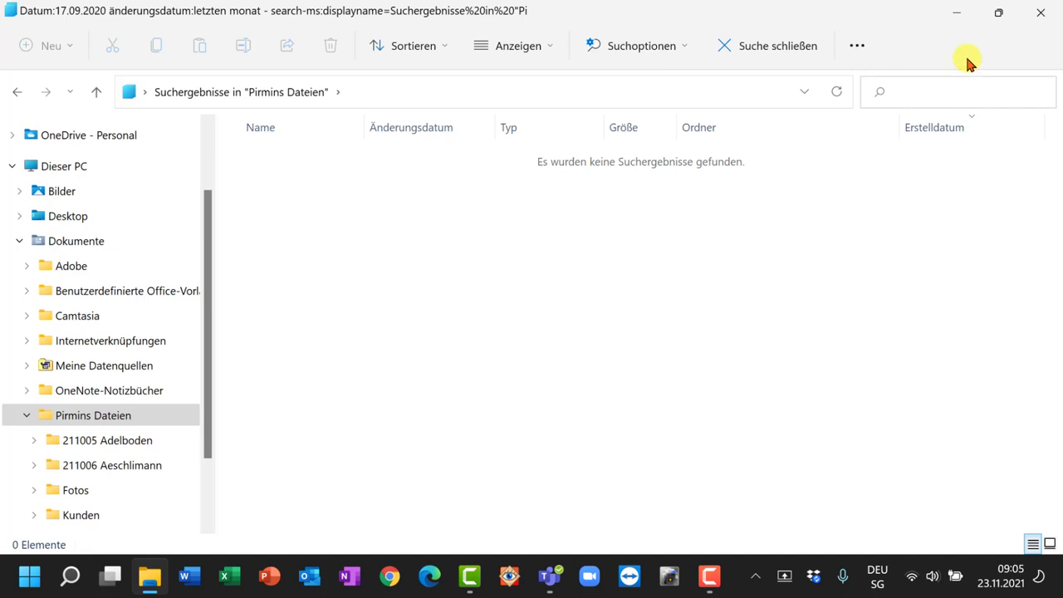
text(Grösse)
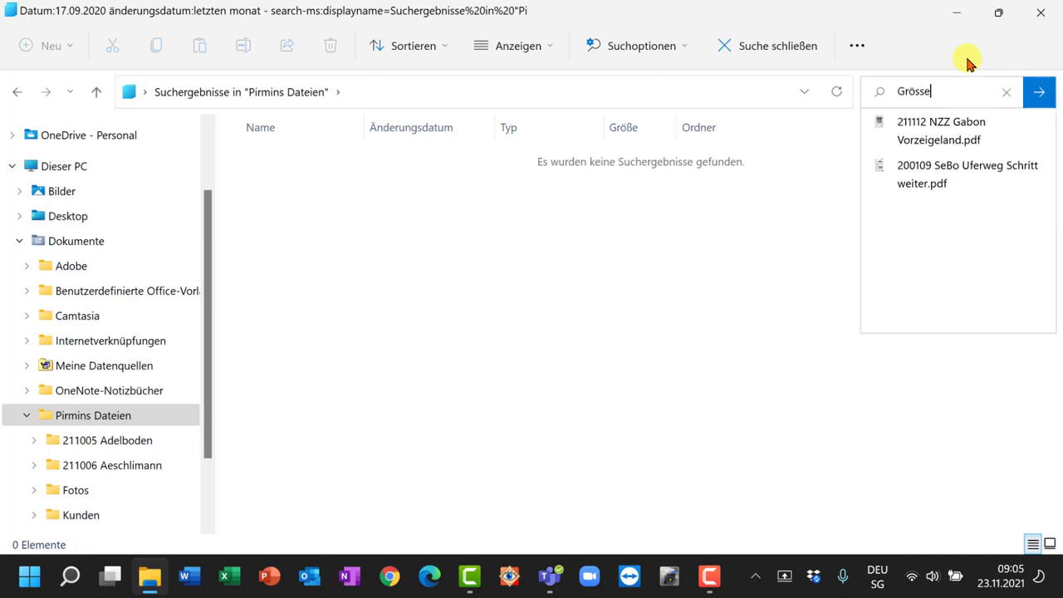
text(:>2mb)
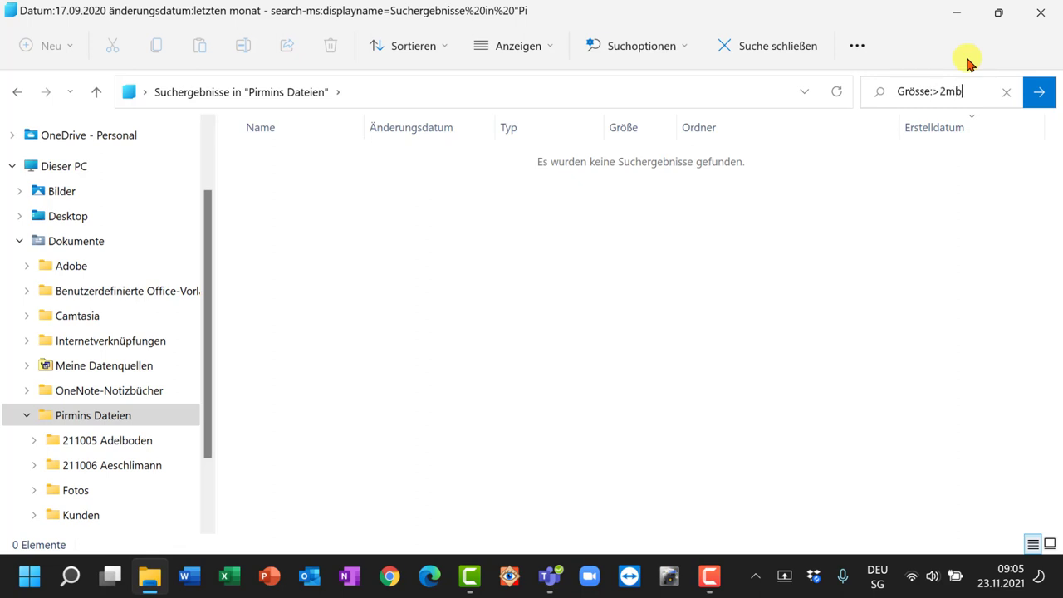
key(Return)
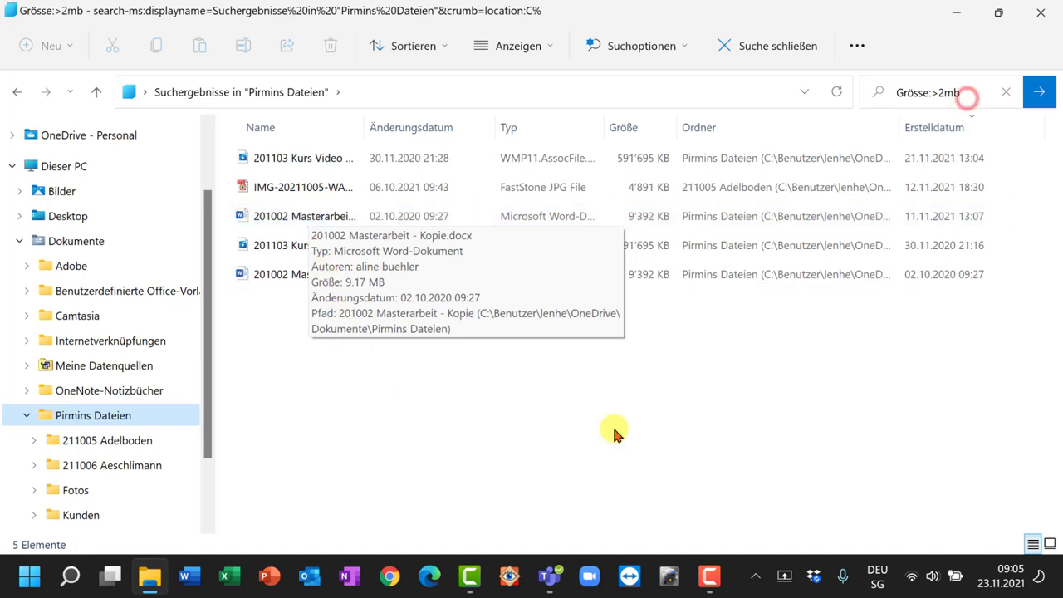
Step: Change the size condition and search the folder for small files with Grösse:<50kb
click(968, 97)
click(970, 95)
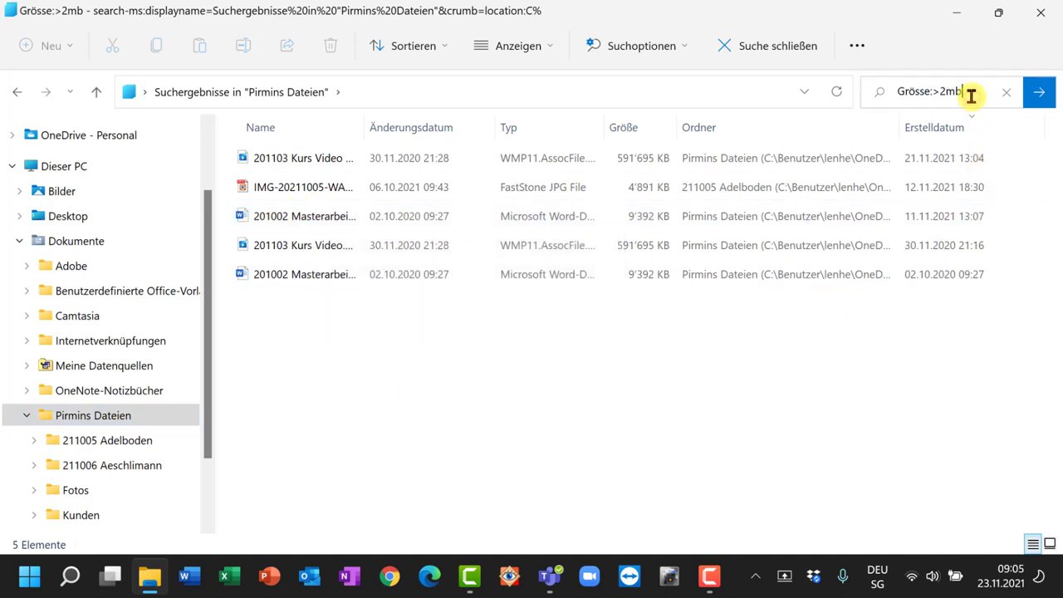
key(BackSpace)
key(BackSpace)
key(BackSpace)
key(BackSpace)
key(BackSpace)
text(:<50kb)
key(Return)
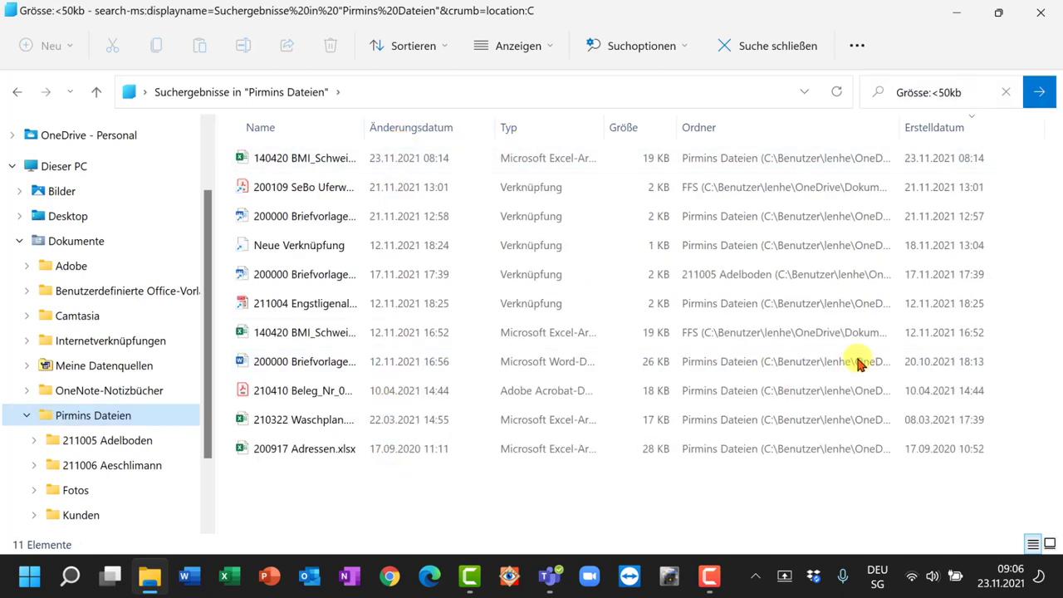
Step: Search the folder for files within a size range using the term Grösse:>1mb <5mb
key(BackSpace)
key(BackSpace)
key(BackSpace)
key(BackSpace)
key(BackSpace)
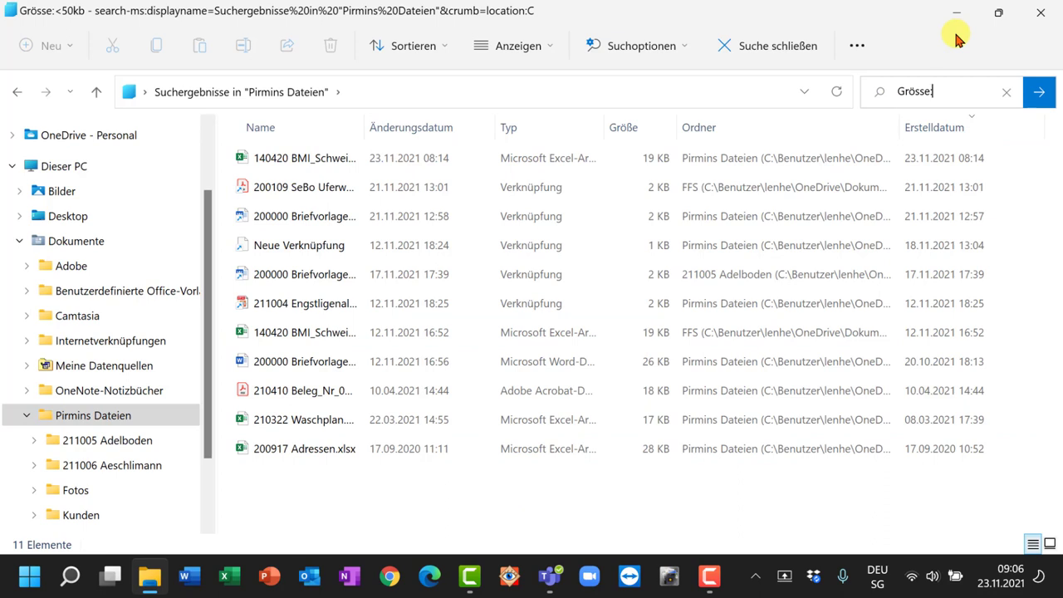
text(>1mb <5mb)
click(1038, 94)
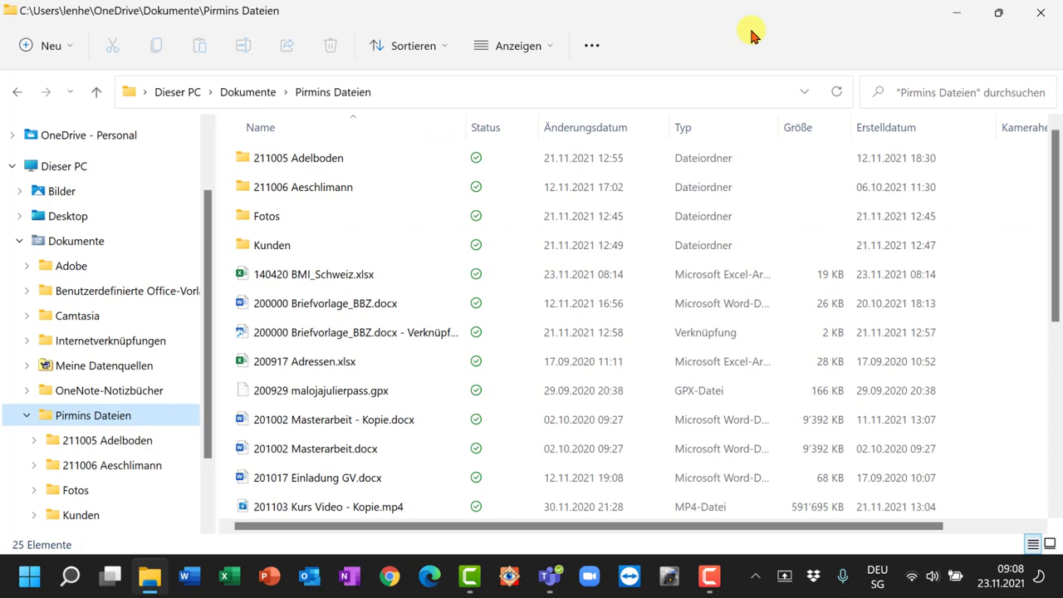
Step: Search the personal files folder for JPG images with the term *.jpg
click(907, 91)
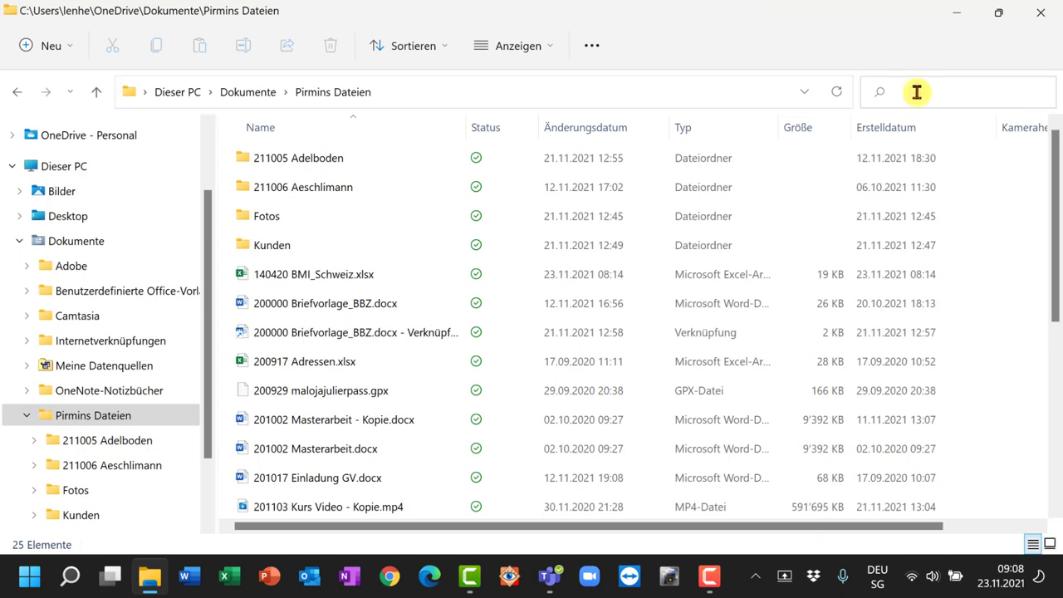
text(*.)
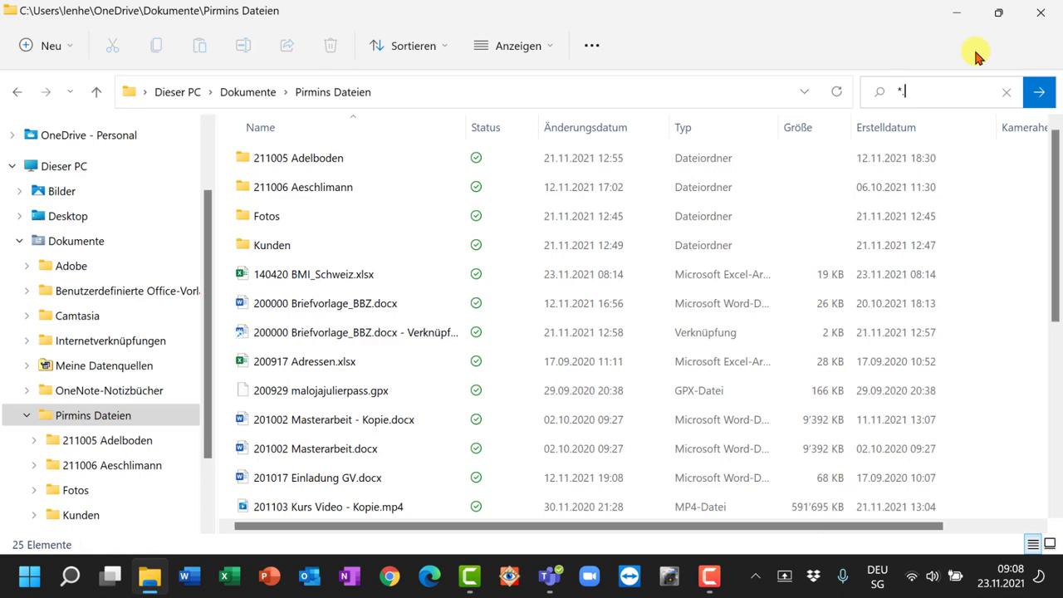
text(jpg)
key(Return)
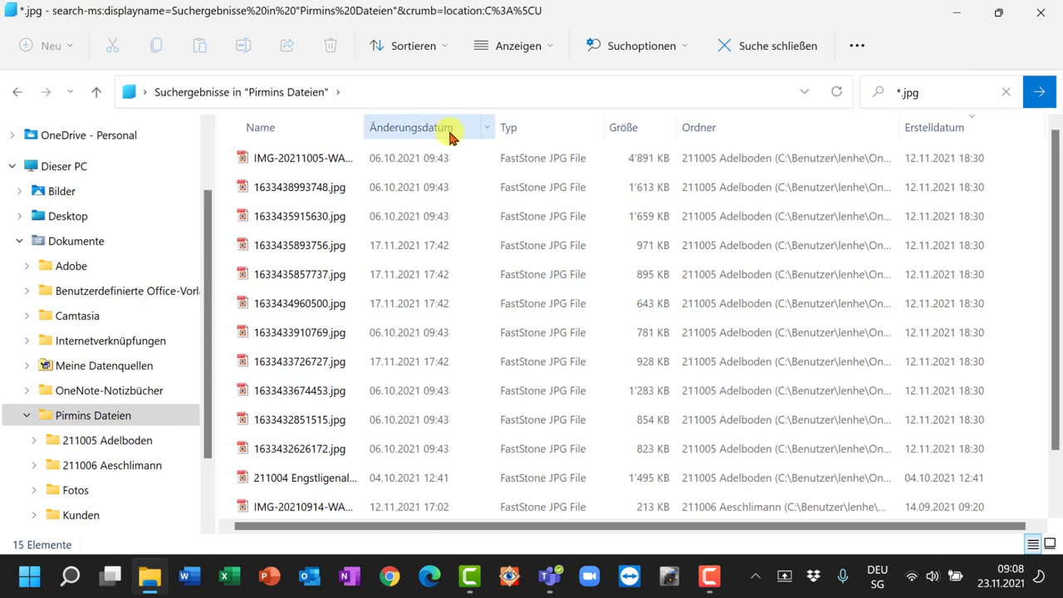
Step: Sort the JPG results by Erstelldatum, trying the oldest-first order and ending with the newest files first
click(980, 133)
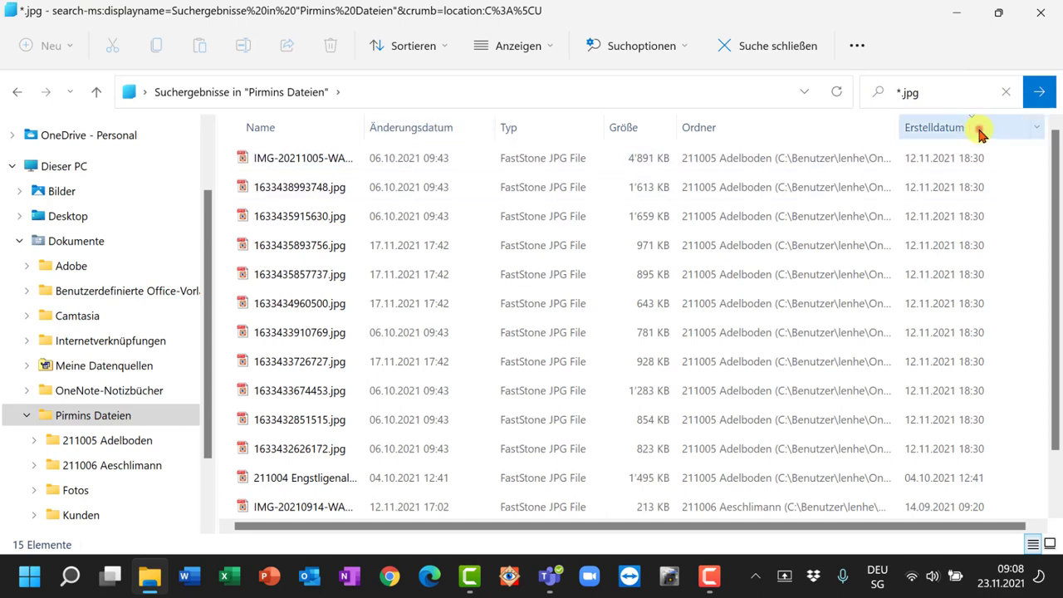
click(980, 131)
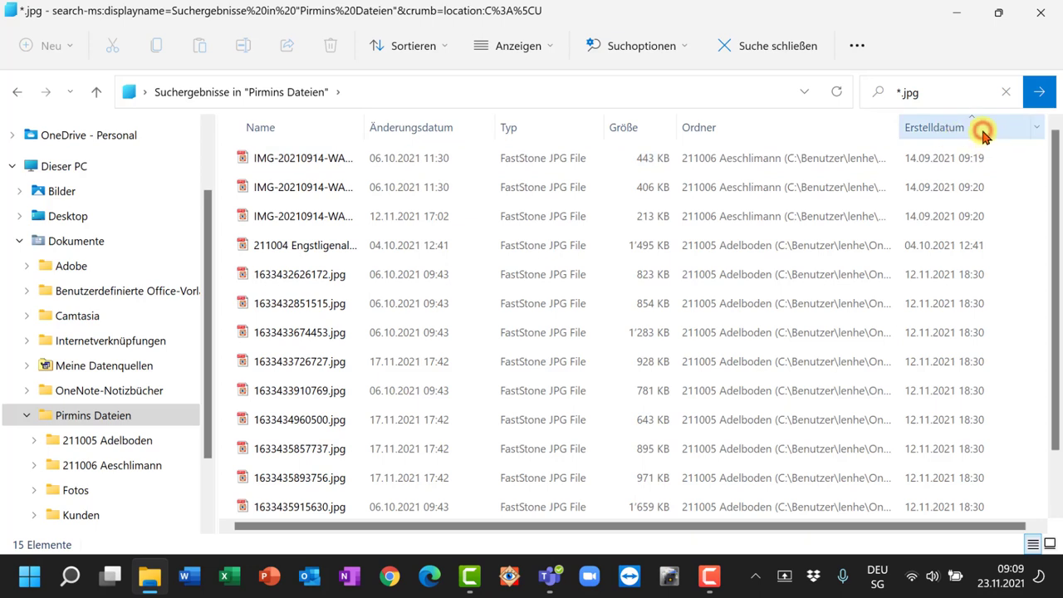
click(983, 133)
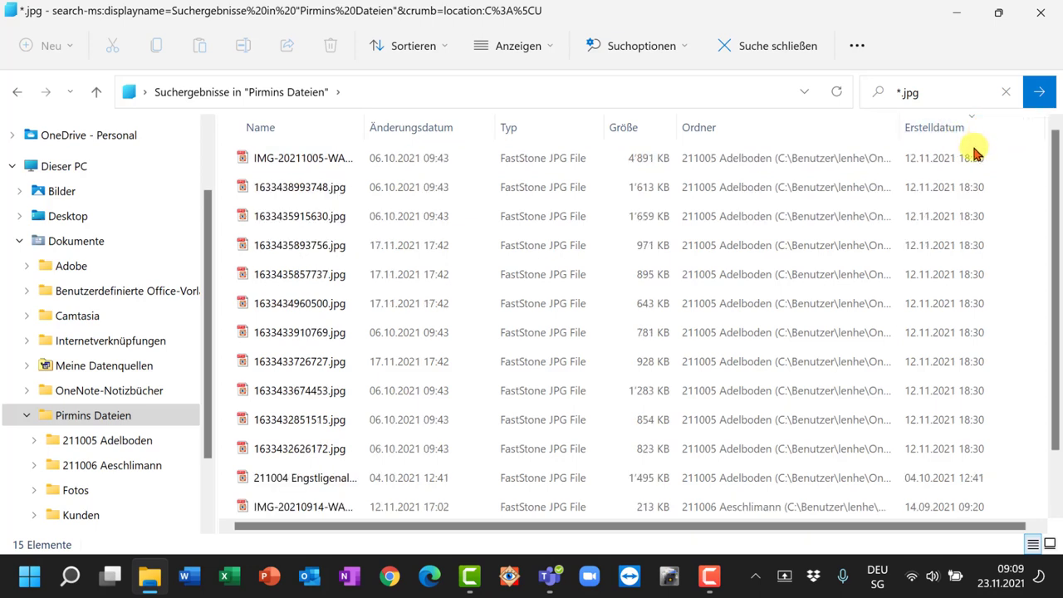